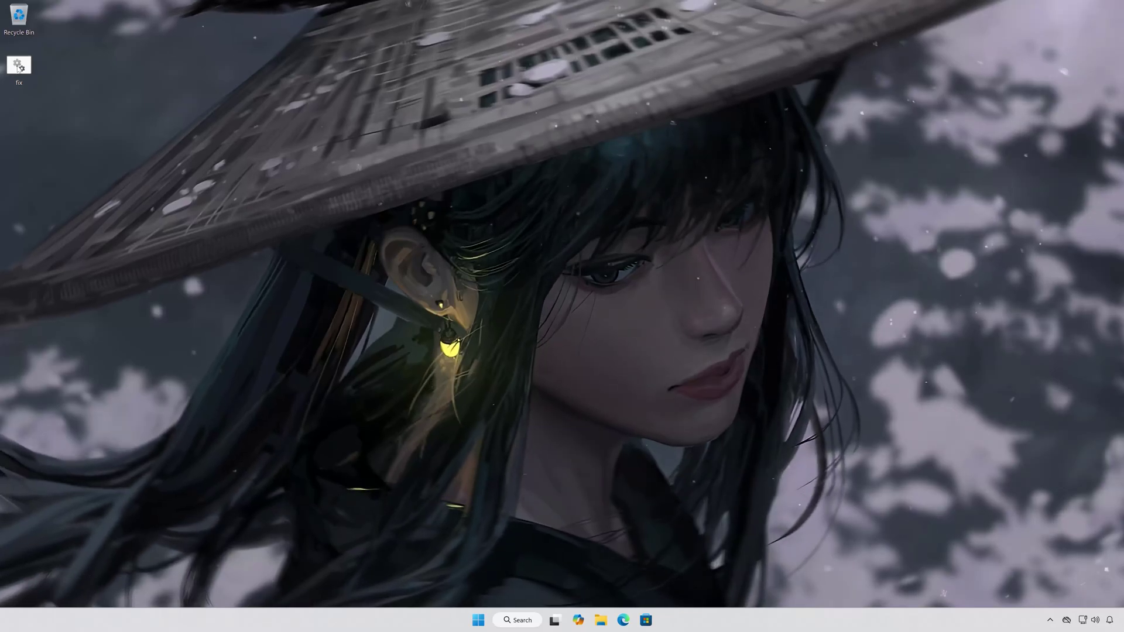
Run the fix batch file on the desktop as administrator, allow it to make changes, and complete the script
right_click(19, 66)
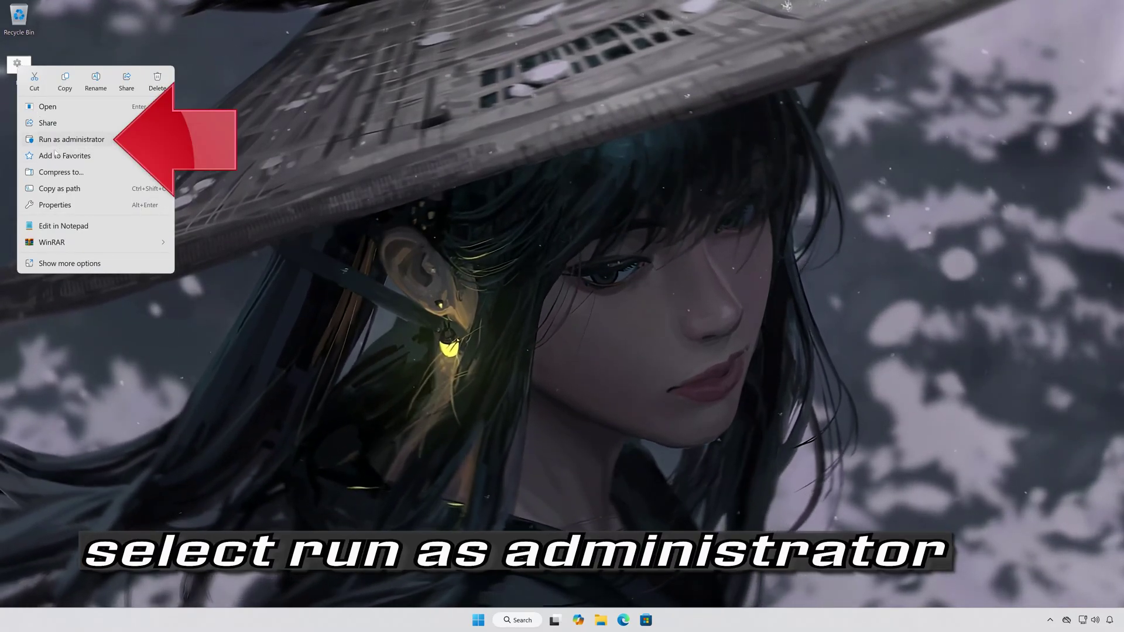
left_click(80, 140)
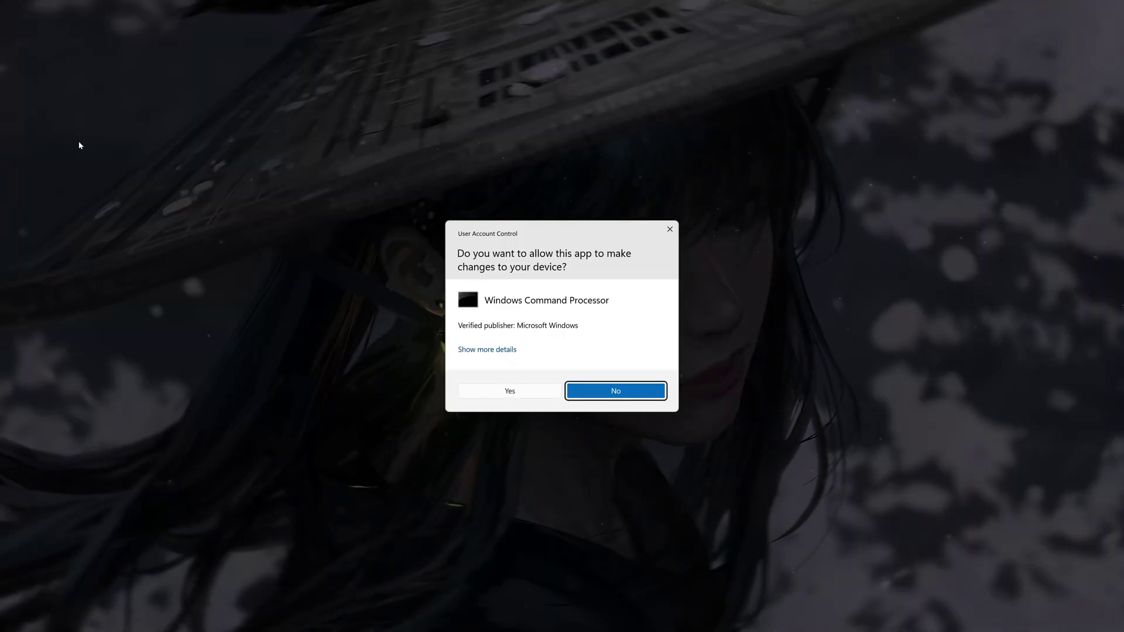
left_click(508, 391)
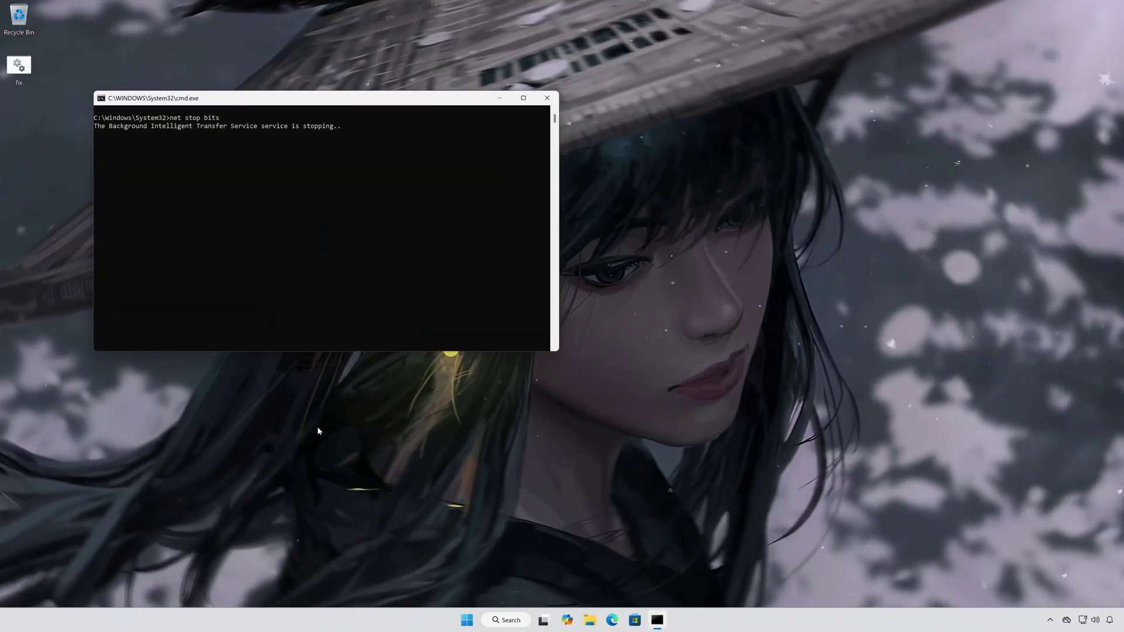
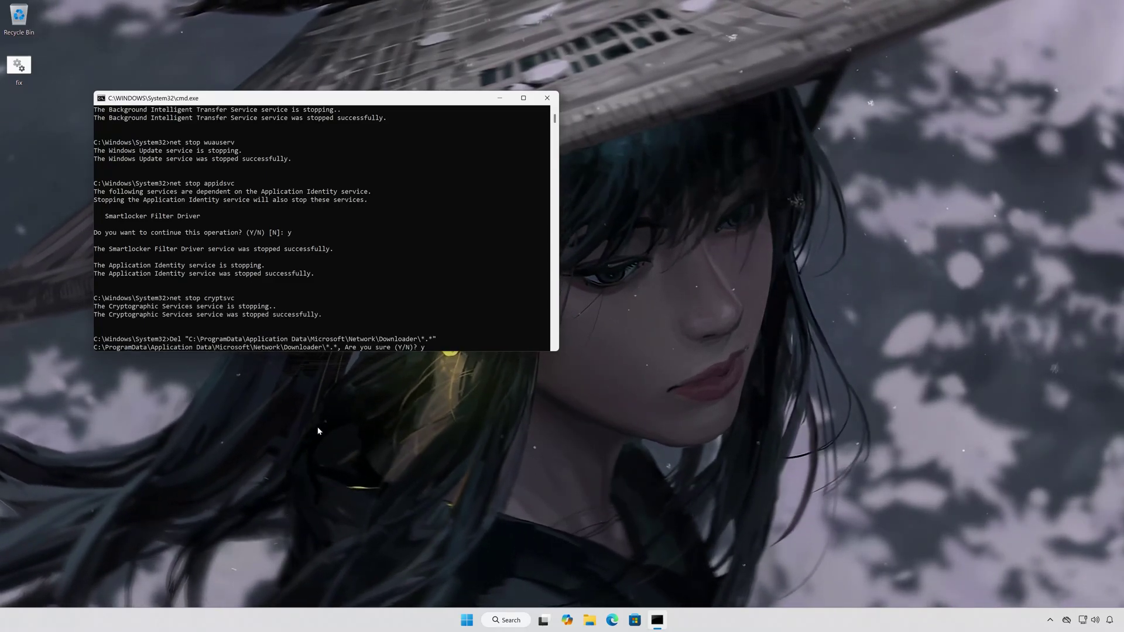
key("Return")
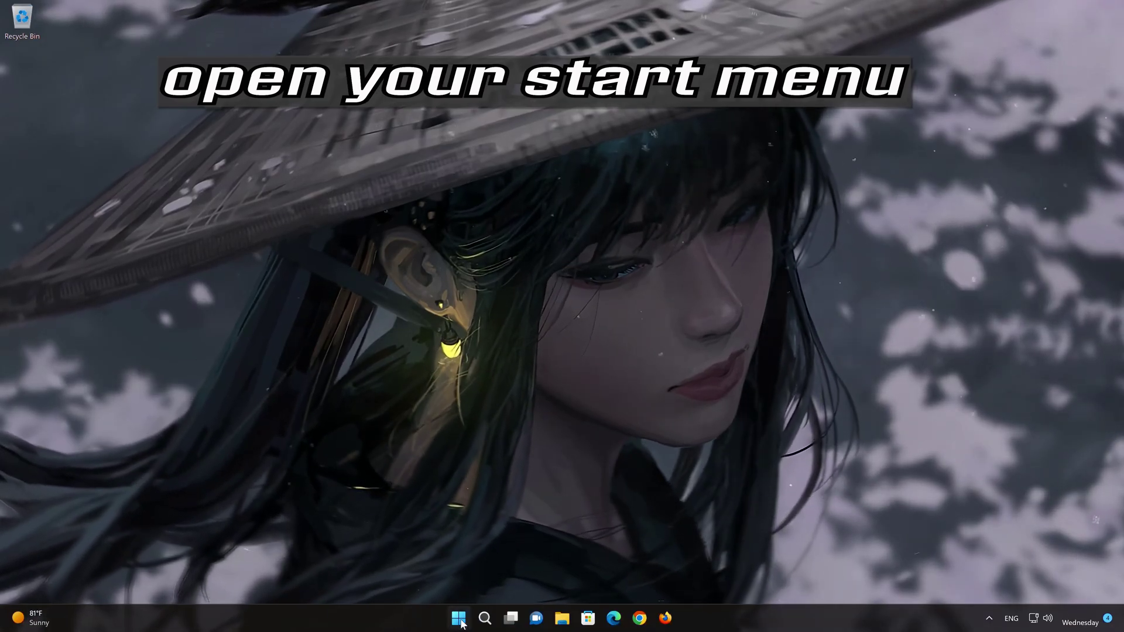
In Windows Settings, run the Windows Update troubleshooter from the other troubleshooters under System > Troubleshoot
left_click(461, 623)
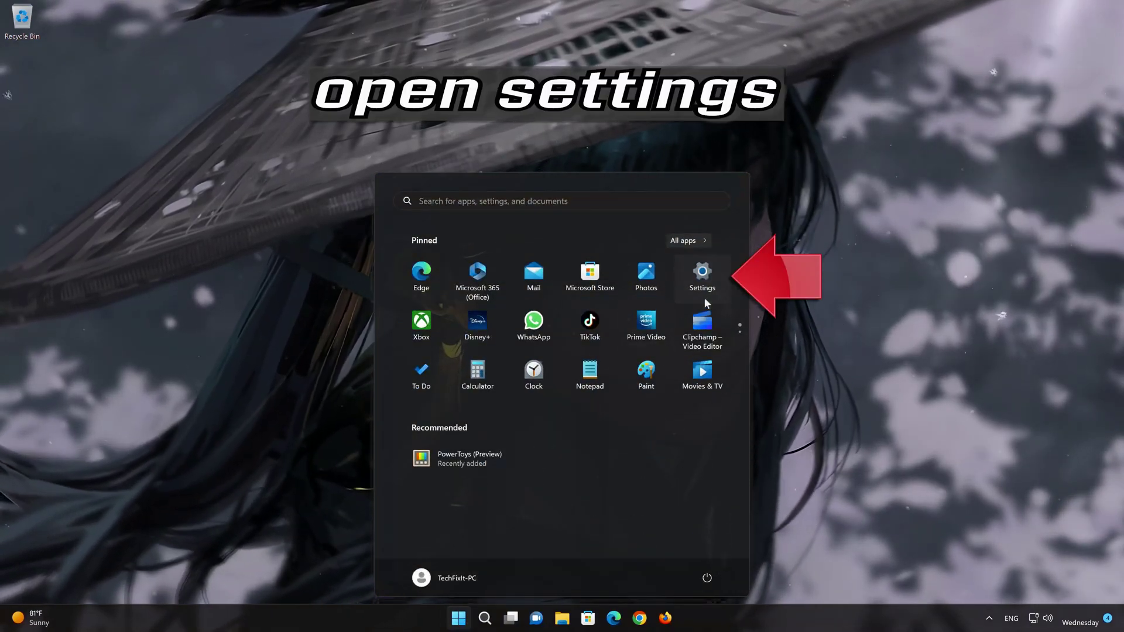
left_click(703, 275)
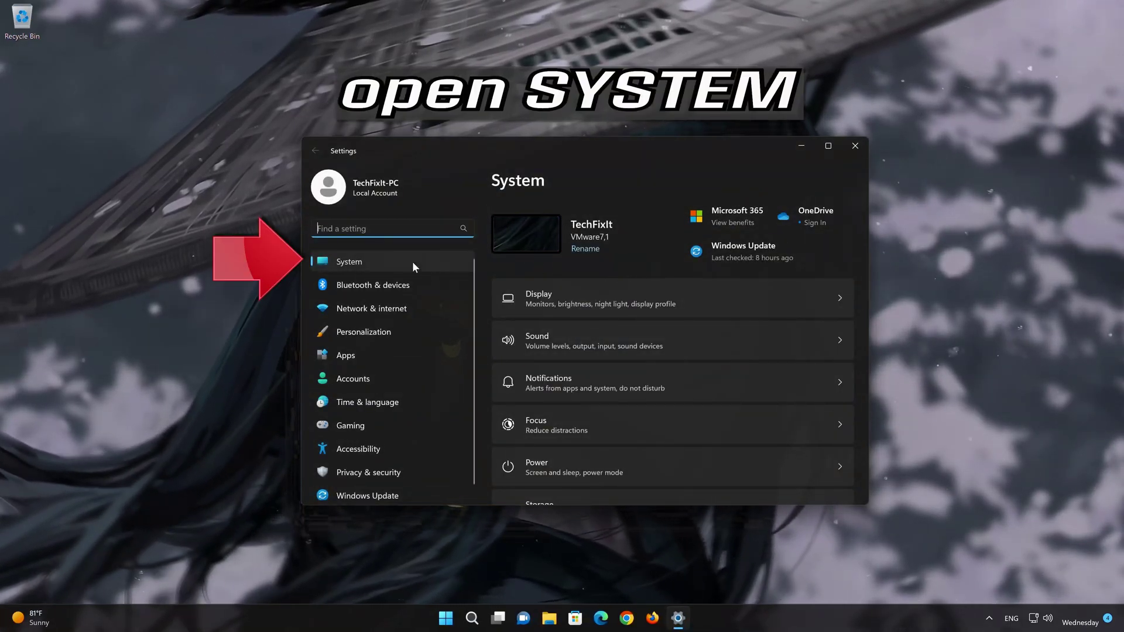
scroll(617, 329, "down", 2)
scroll(617, 329, "down", 5)
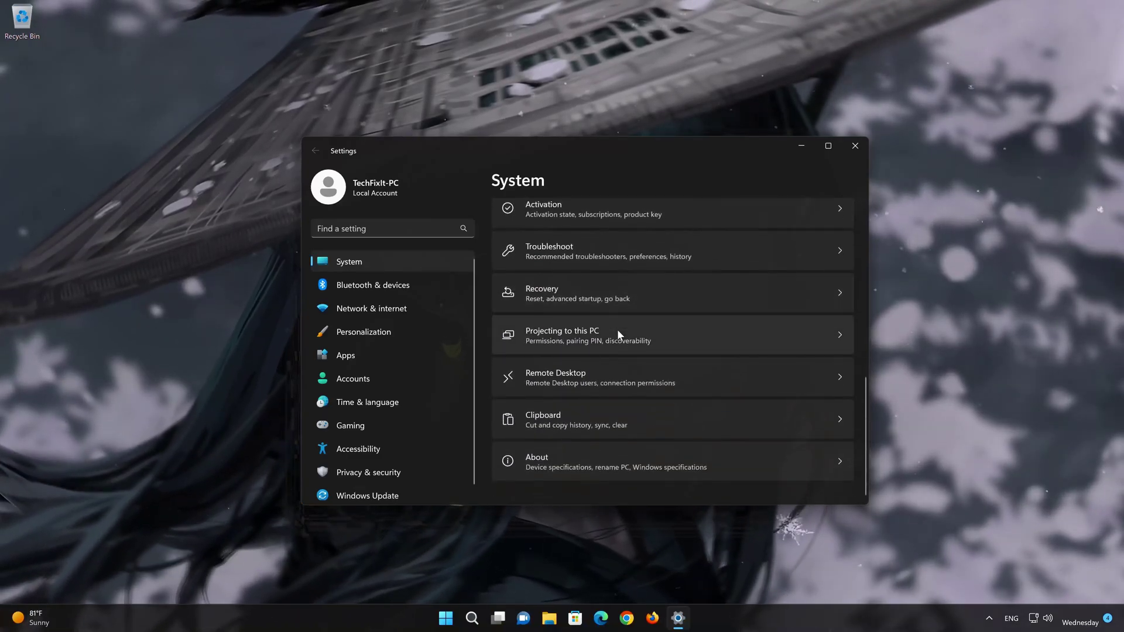
left_click(643, 253)
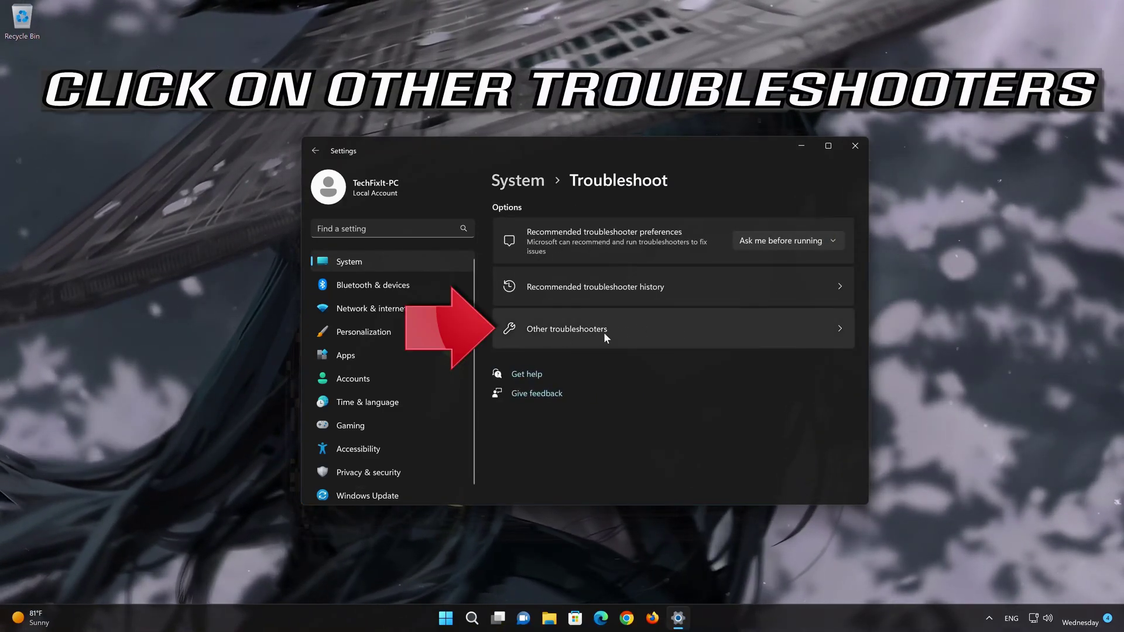
left_click(604, 333)
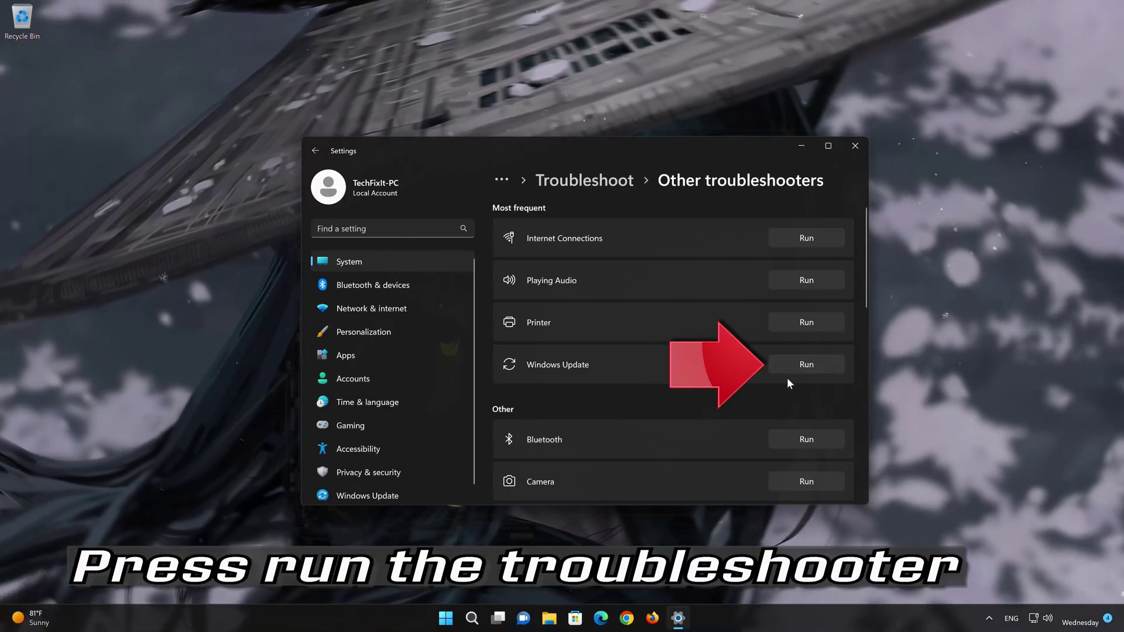
left_click(811, 365)
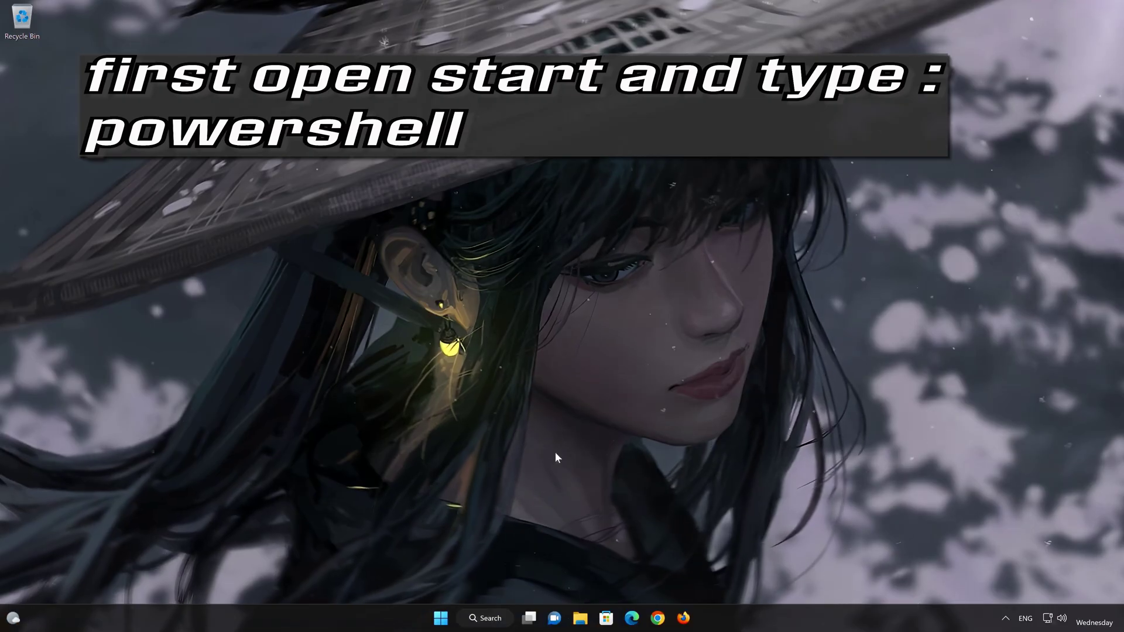
Search for PowerShell, launch Windows PowerShell as administrator, and move its window to the middle of the desktop
left_click(451, 619)
type("po")
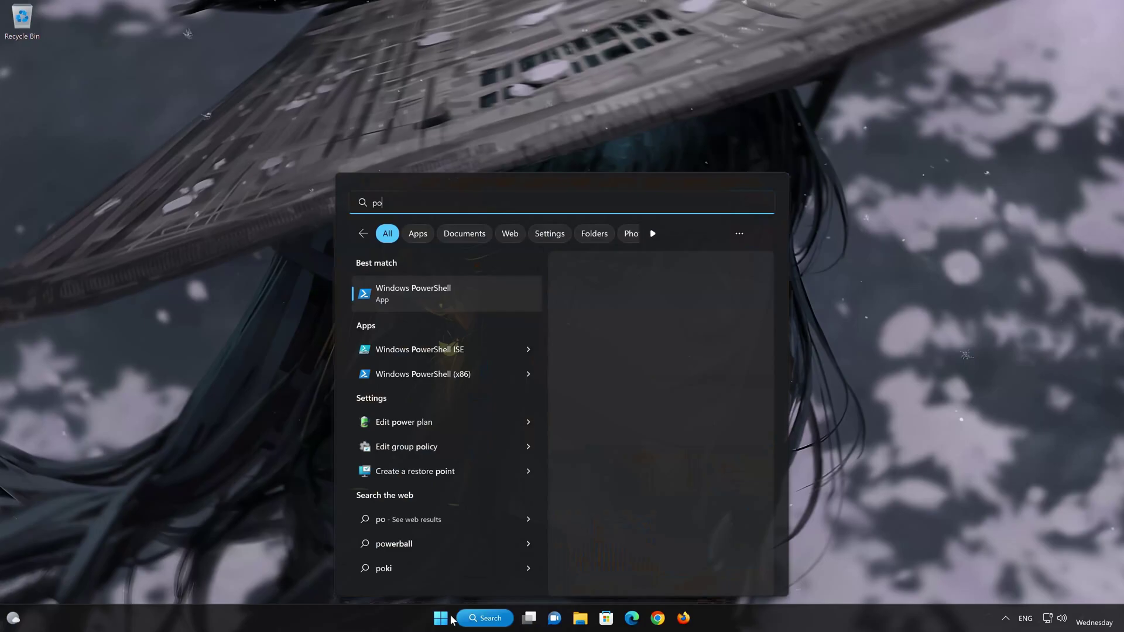
type("wershll")
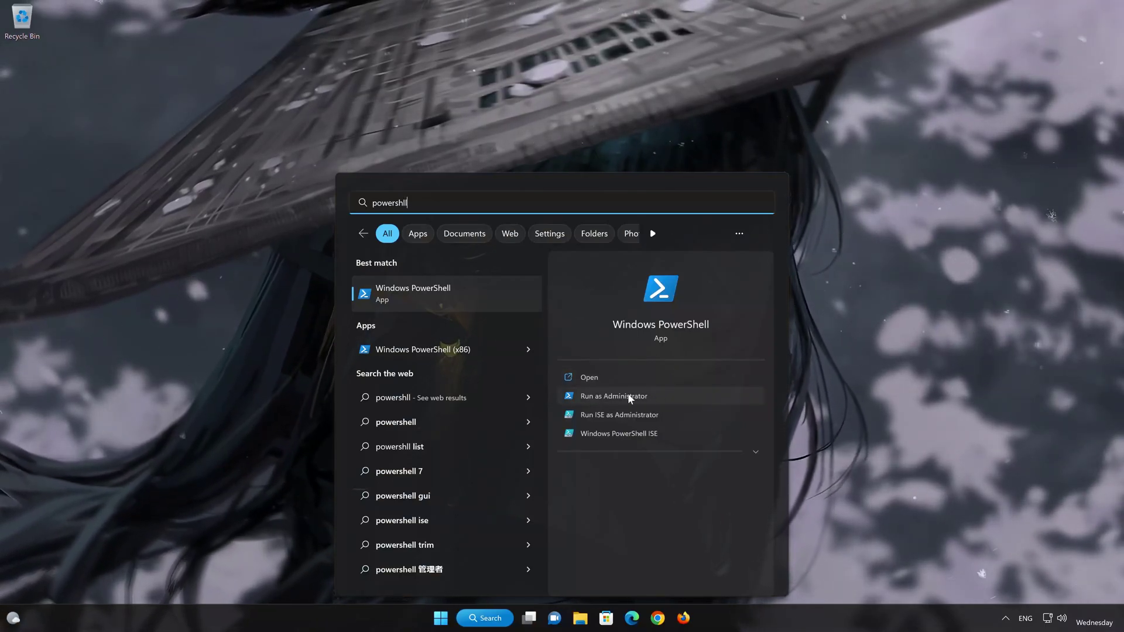
left_click(628, 396)
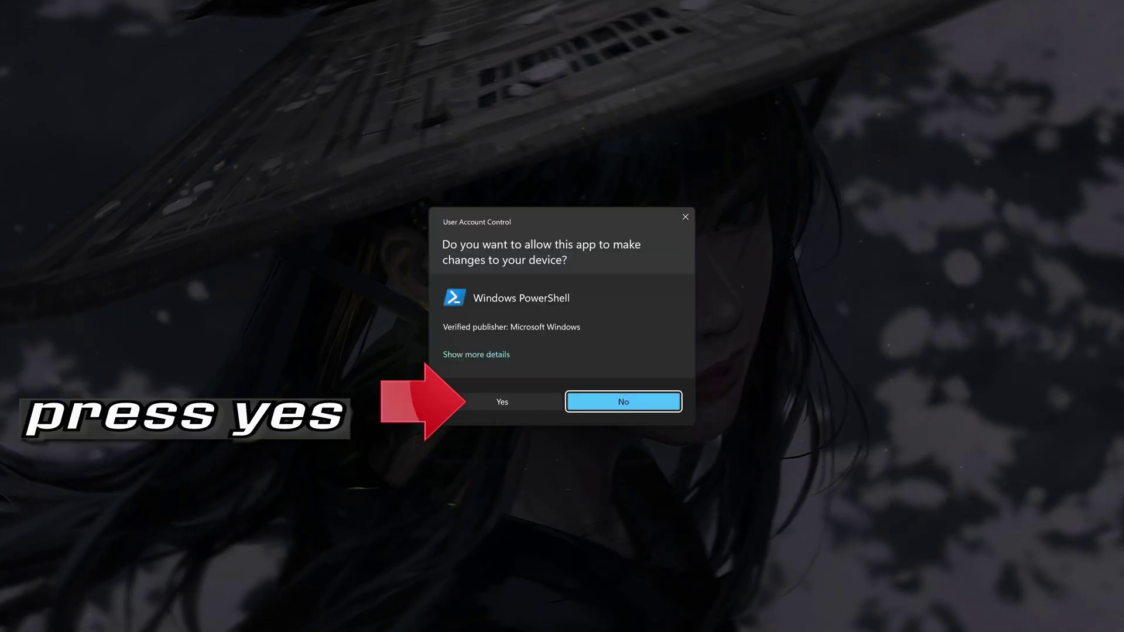
left_click(512, 404)
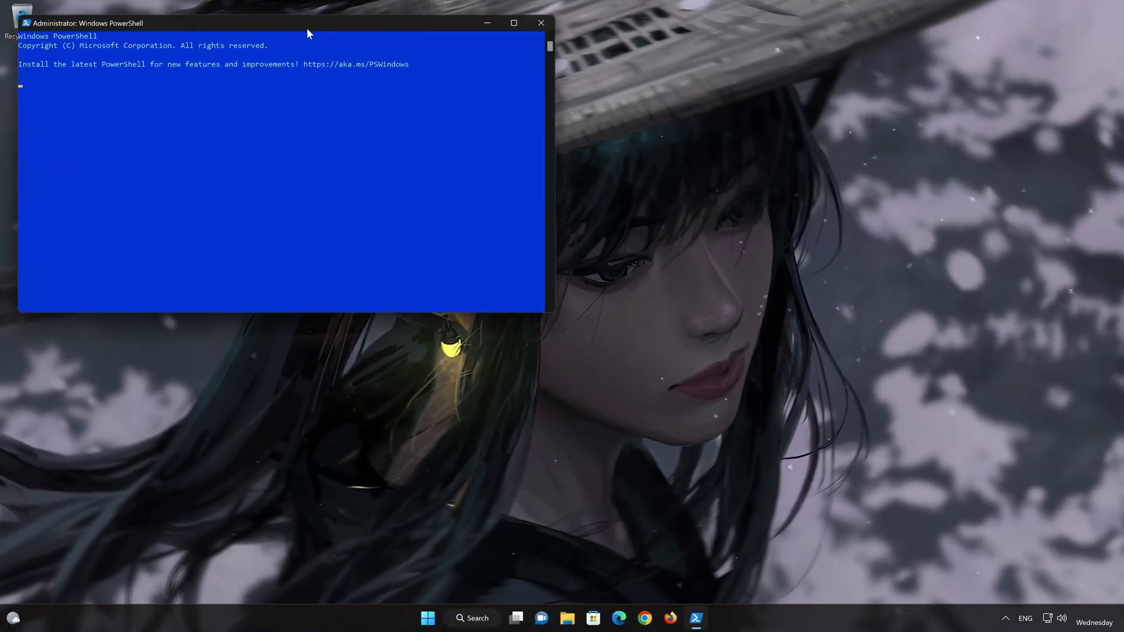
left_click_drag(307, 26, 605, 146)
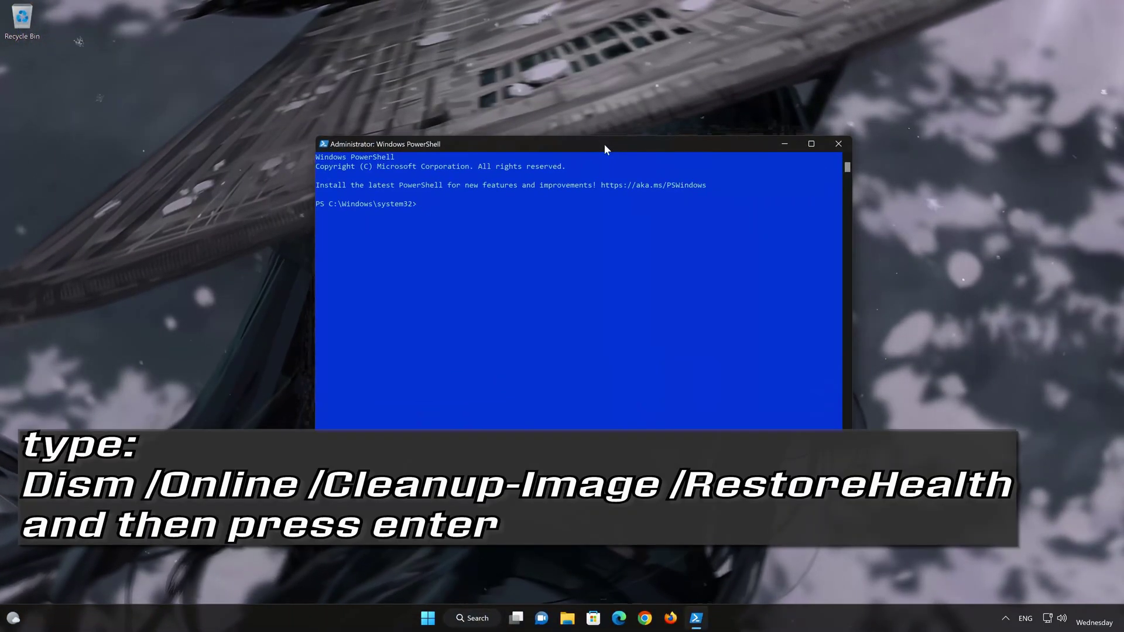
Run the command Dism /Online /Cleanup-Image /RestoreHealth to repair the Windows image
type("Dism /Online")
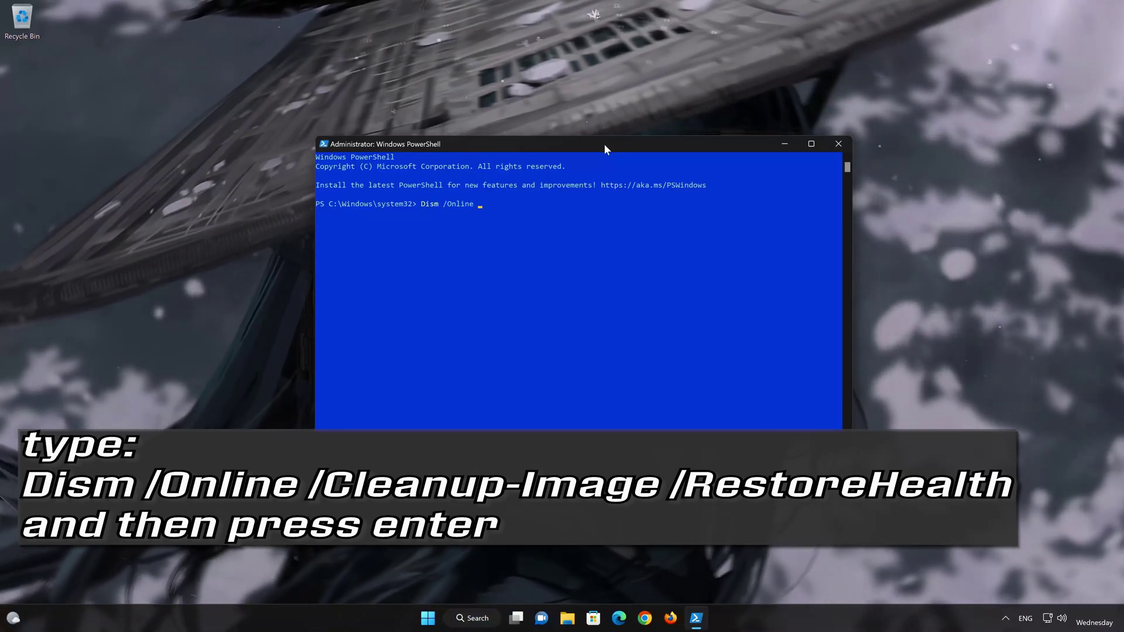
type(" /Cl")
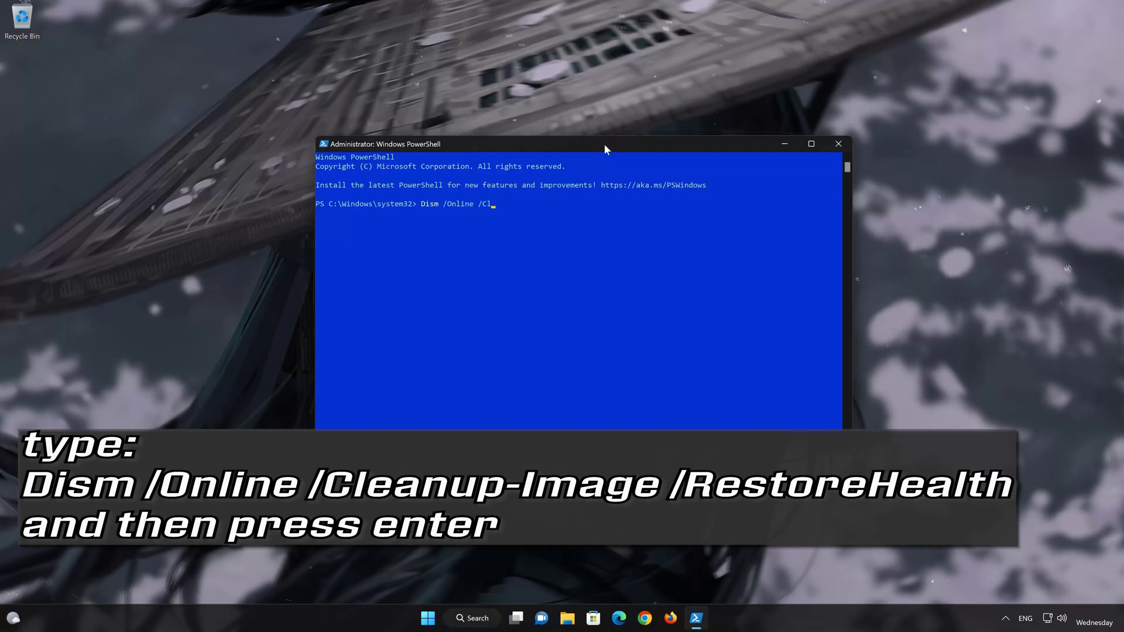
type("eanup-Image")
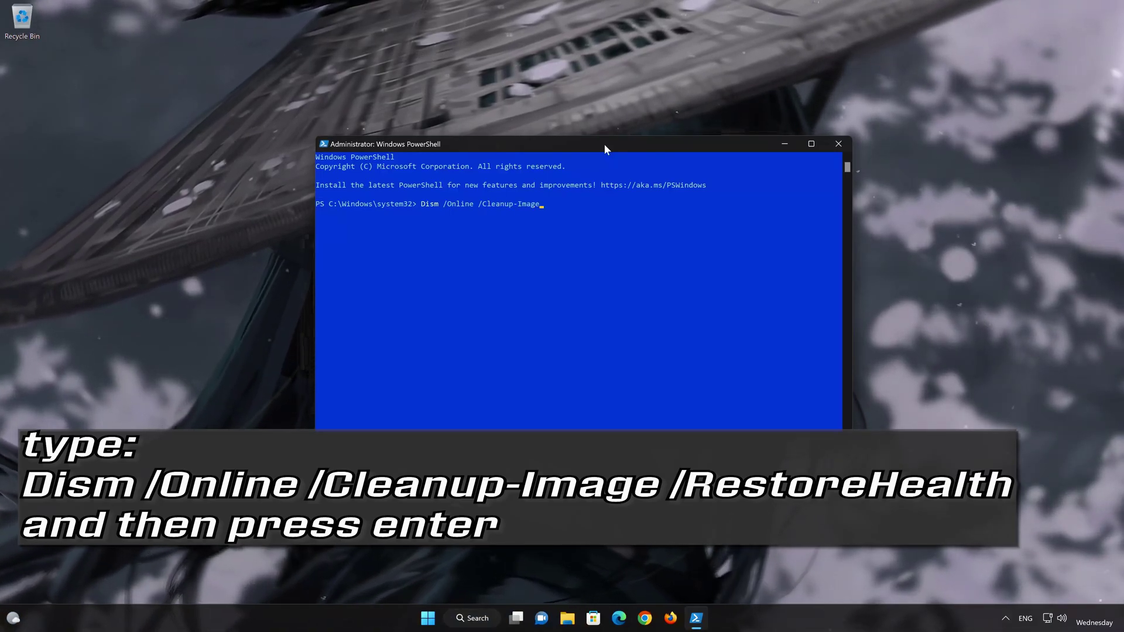
type(" /")
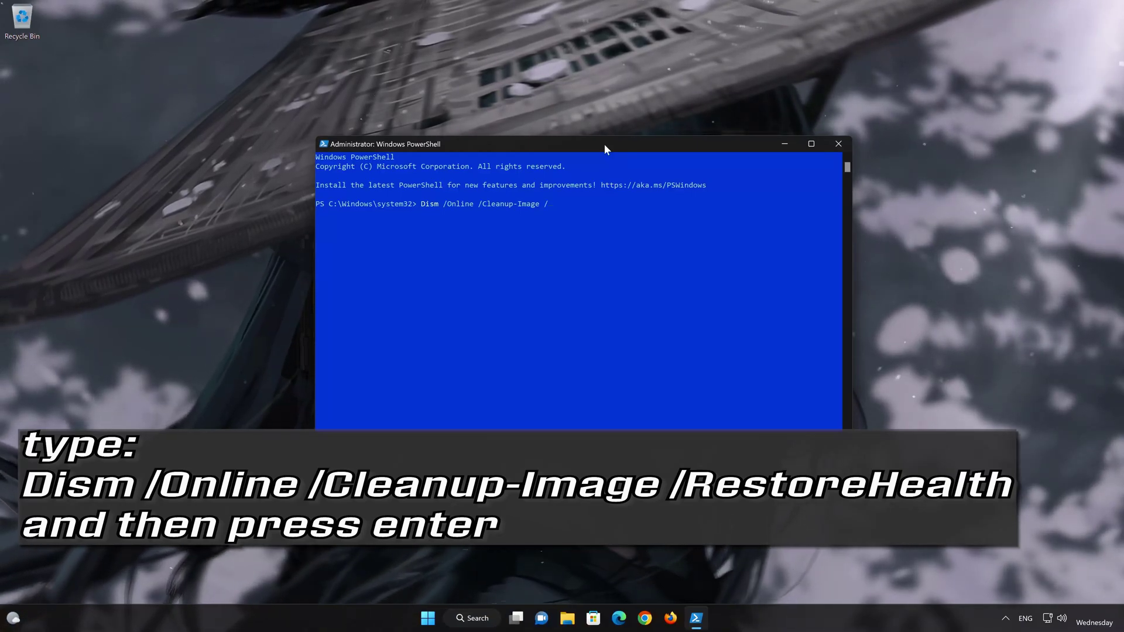
type("RestoreHealth")
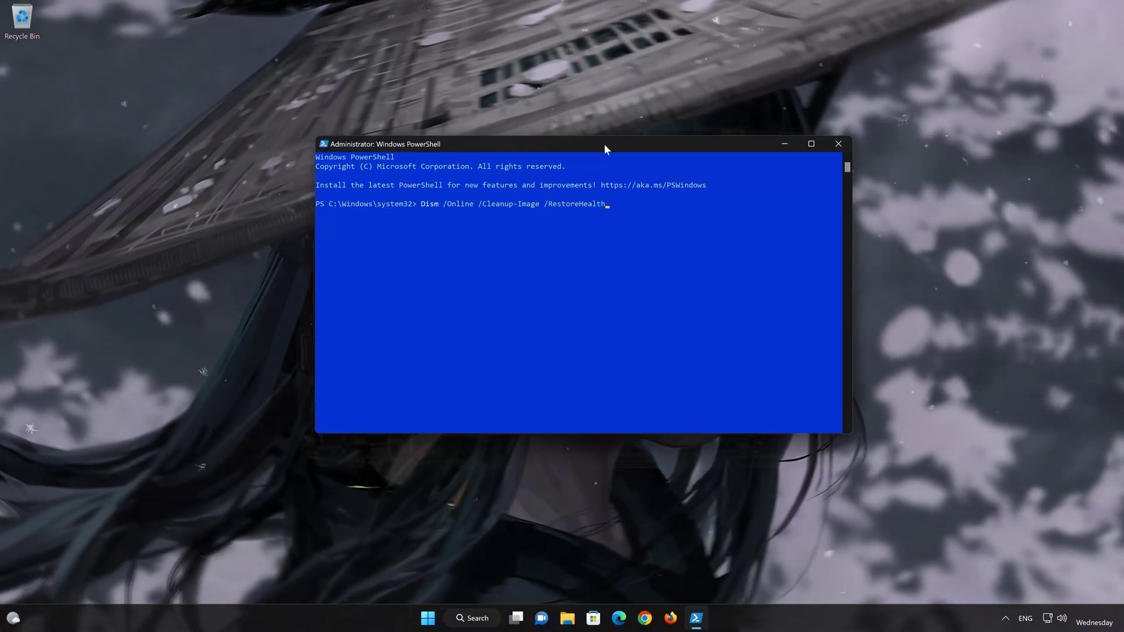
key("Return")
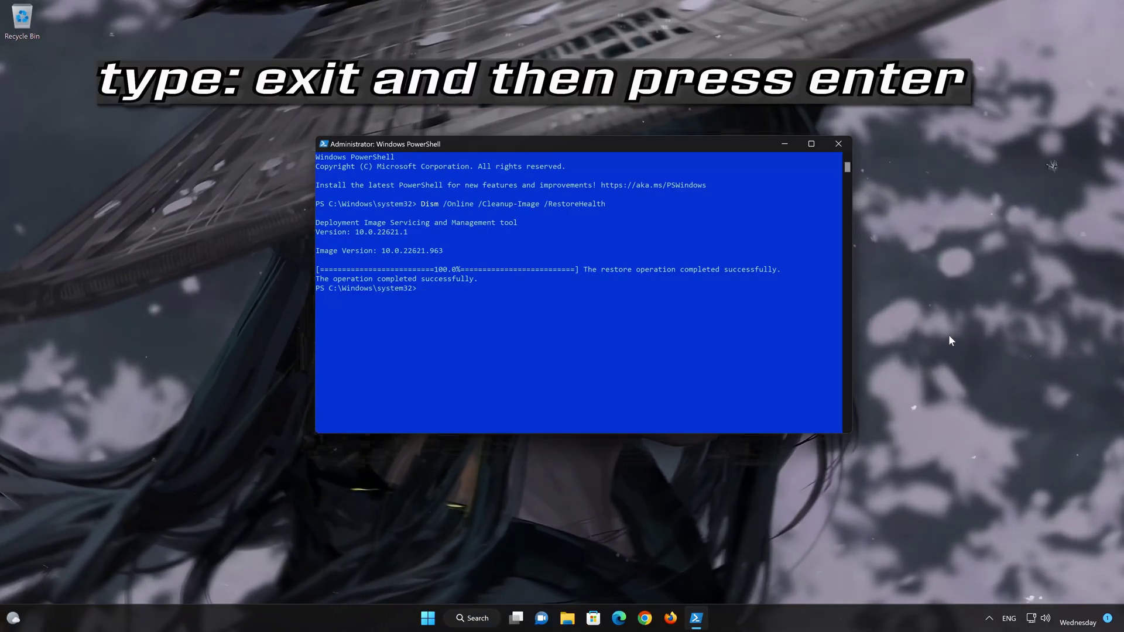
Close the PowerShell session with the exit command
type("ex")
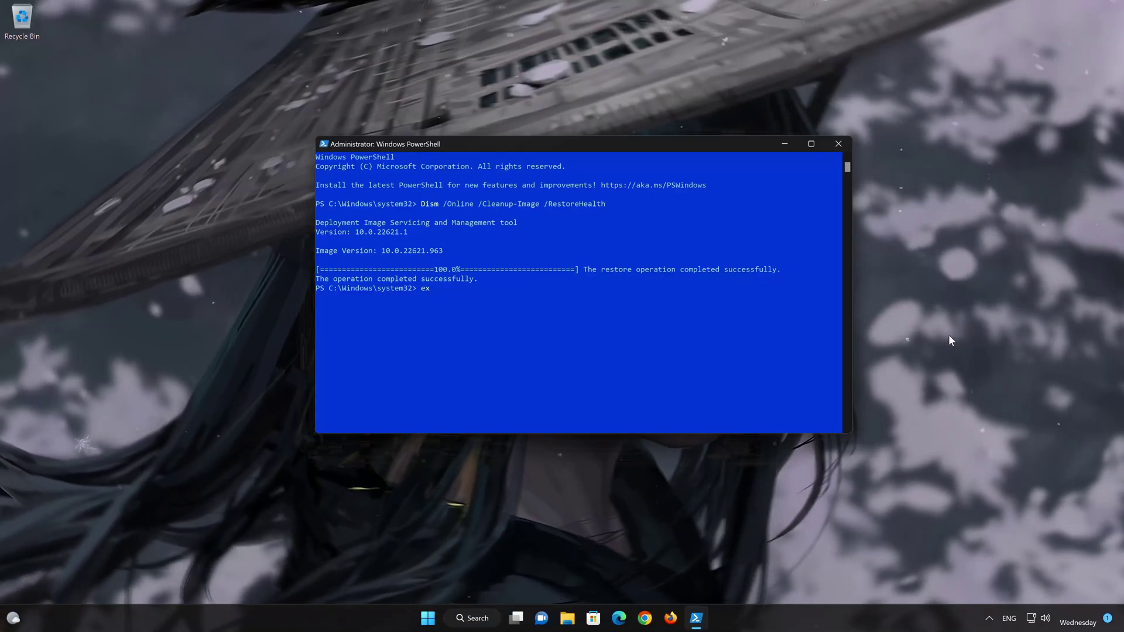
type("it")
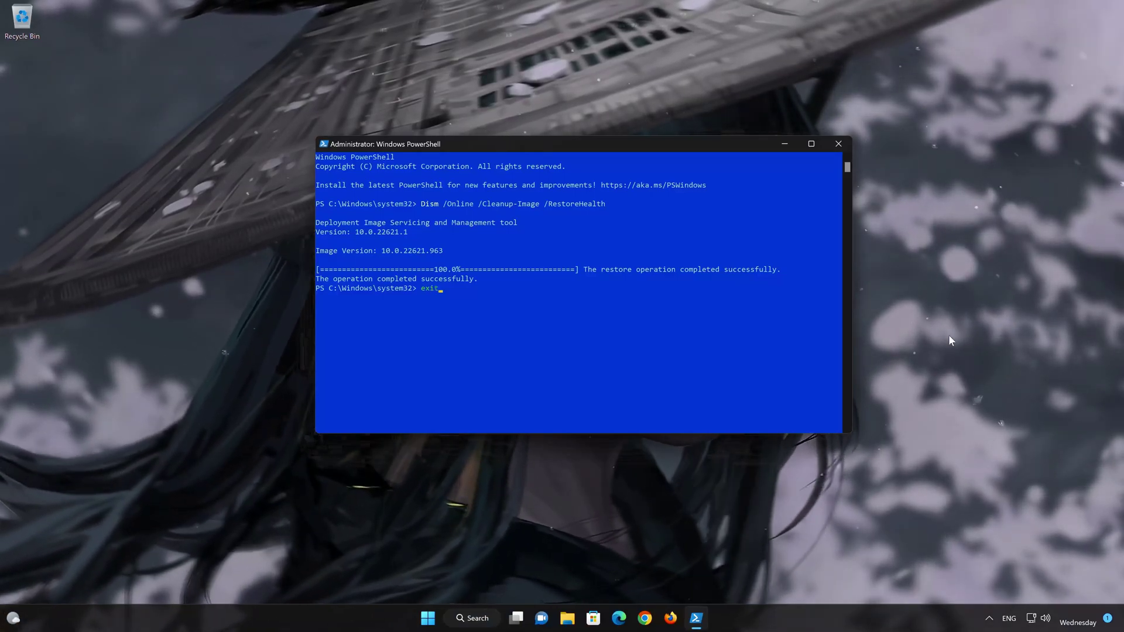
key("Return")
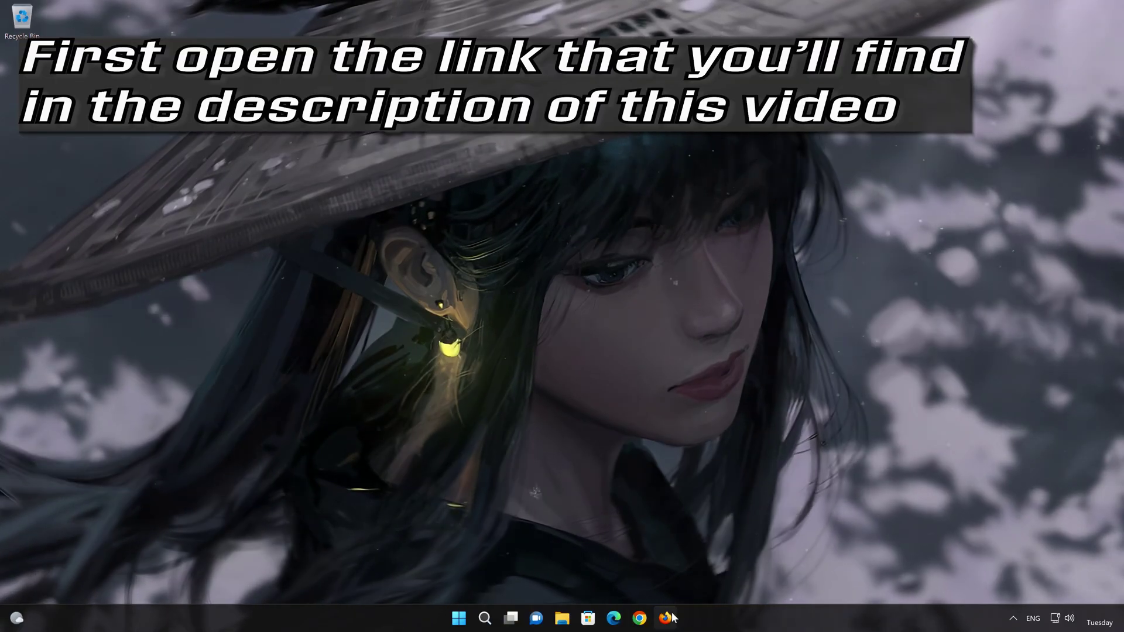
left_click(666, 618)
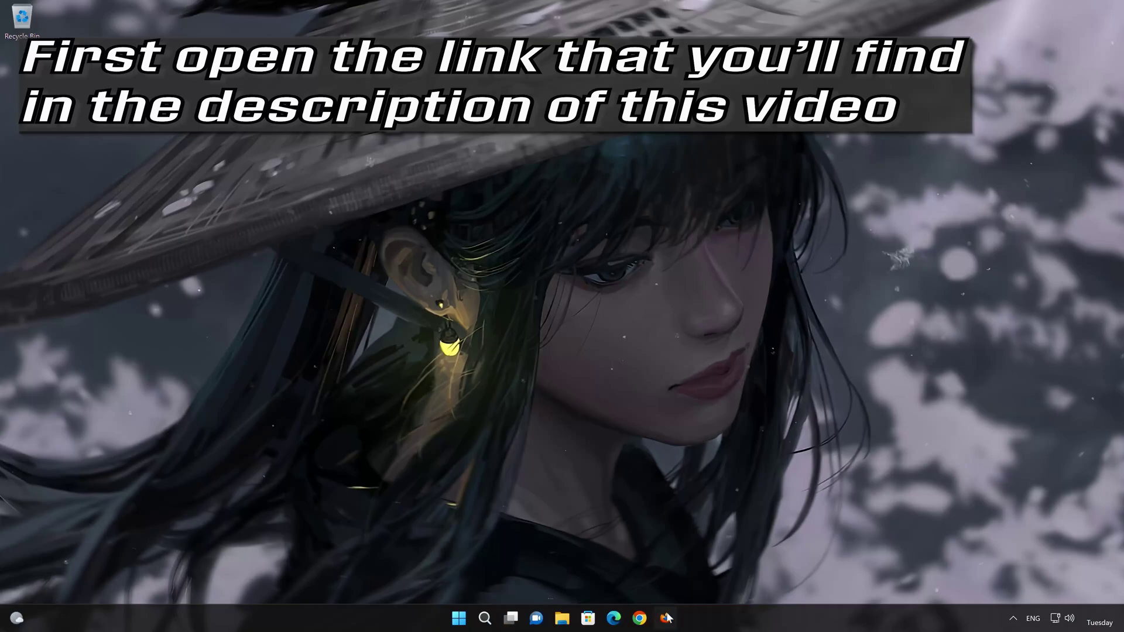
right_click(526, 151)
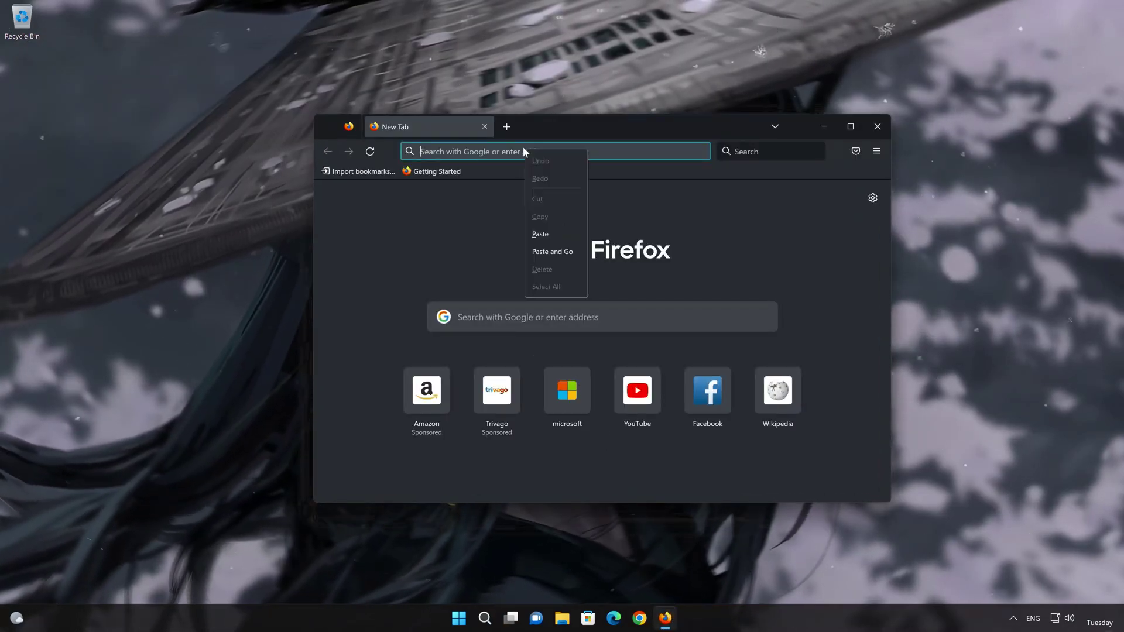
left_click(554, 251)
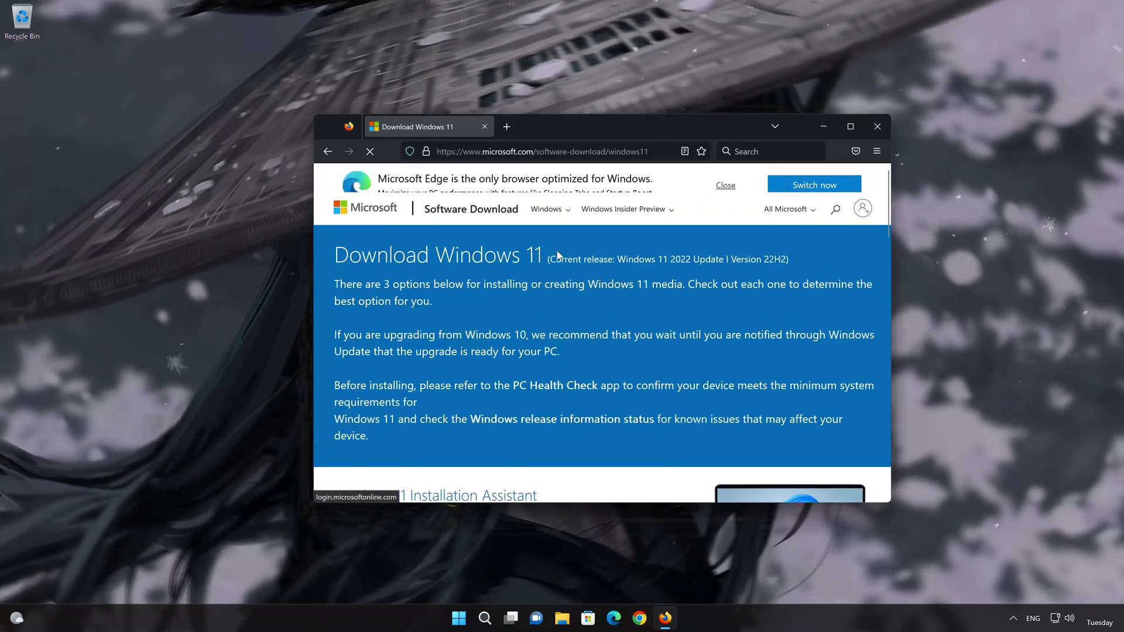
Download the media creation tool offered under Create Windows 11 Installation Media and close the browser
scroll(556, 252, "down", 5)
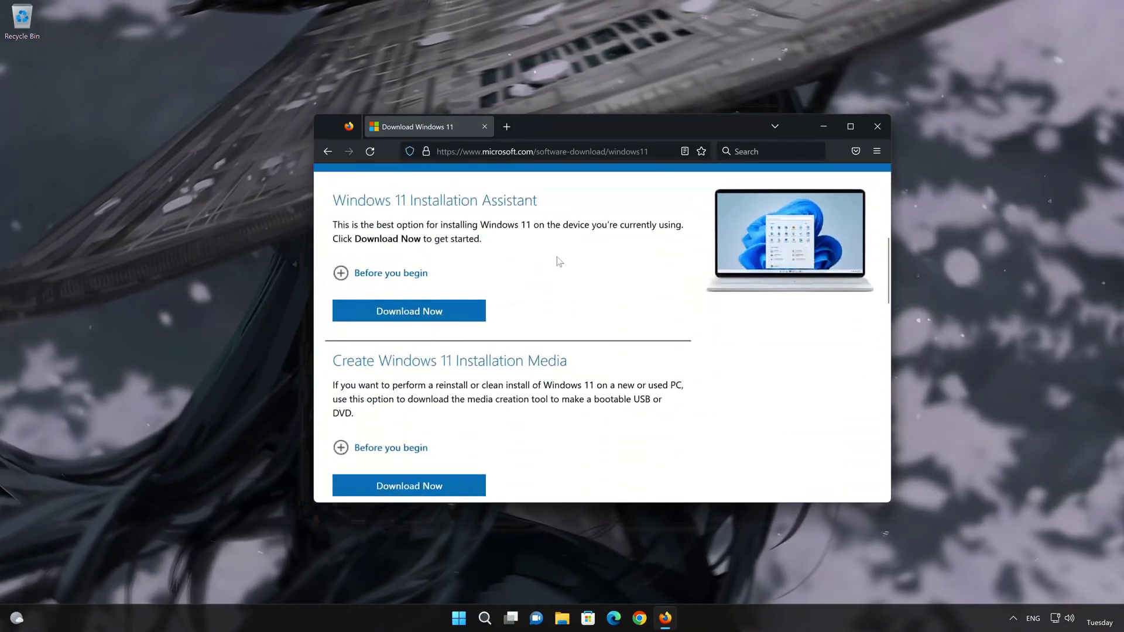
scroll(559, 262, "down", 2)
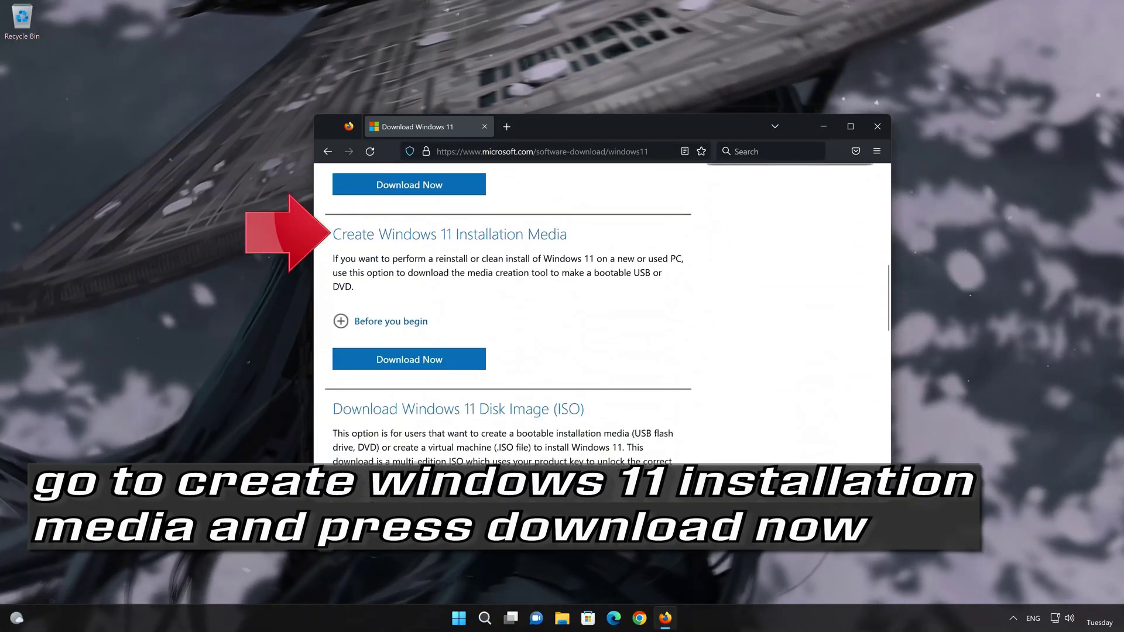
left_click(433, 367)
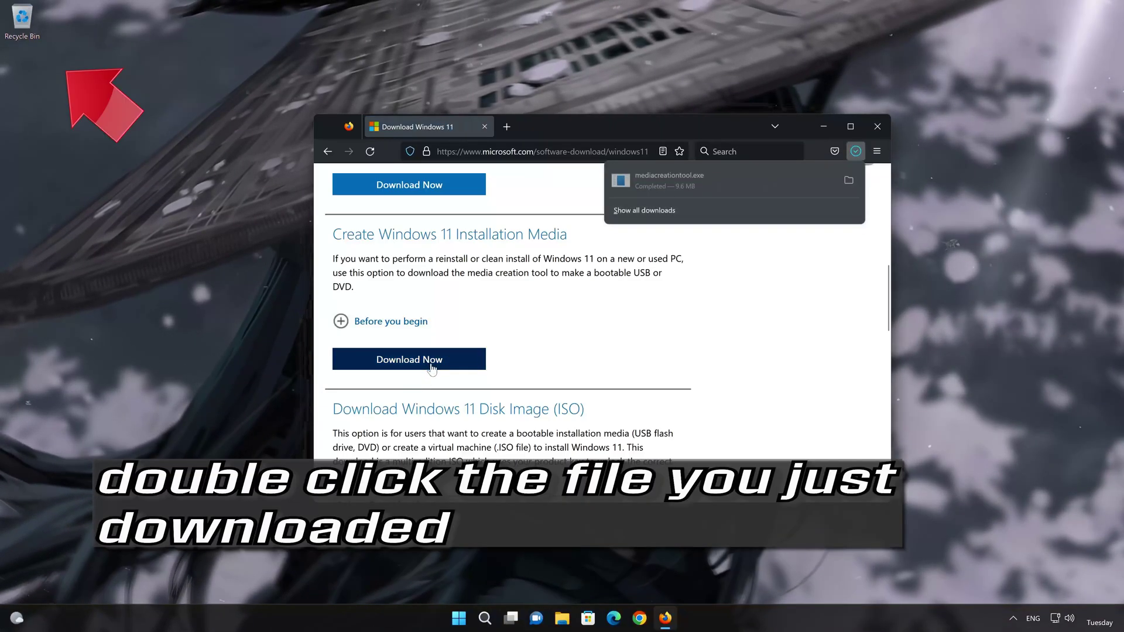
left_click(875, 127)
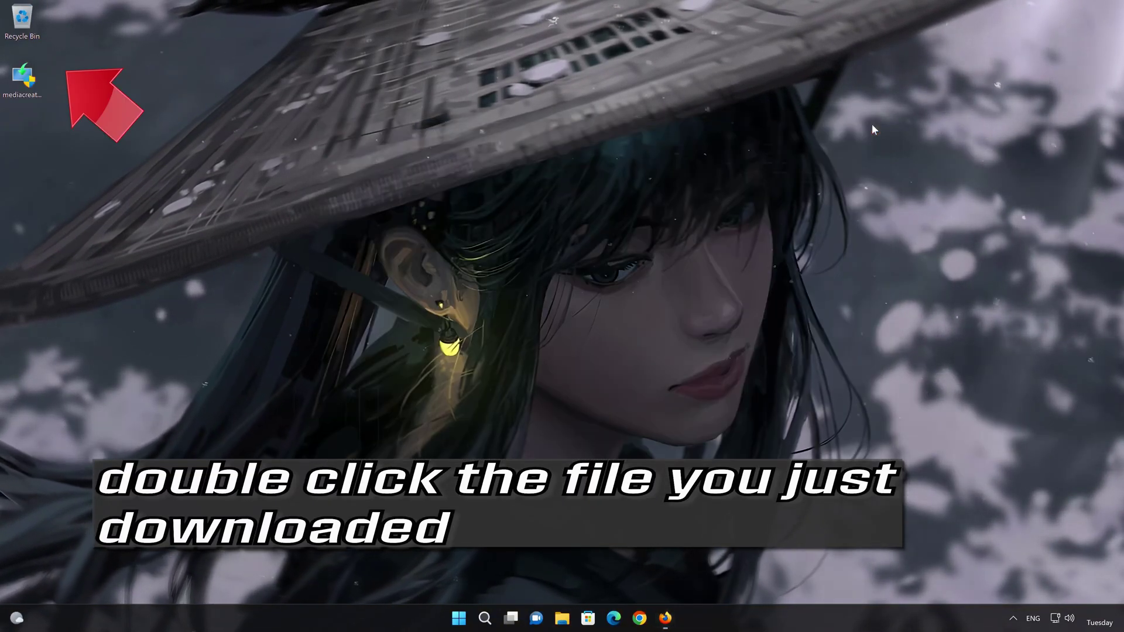
Launch the downloaded media creation tool from the desktop, allow it to make changes, and accept the license terms
double_click(23, 93)
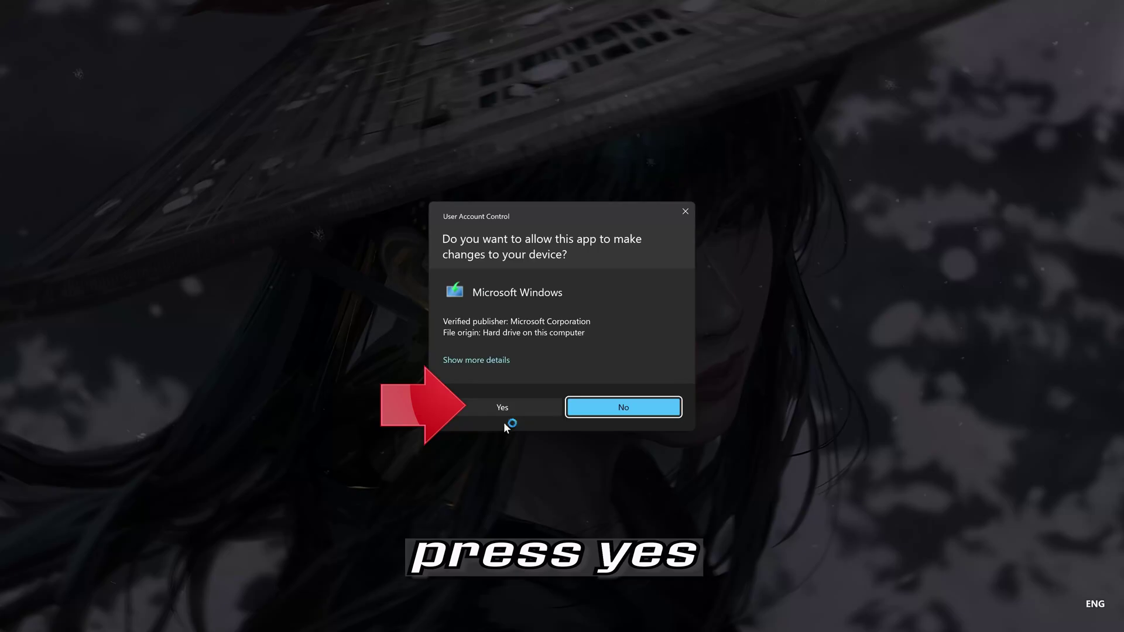
left_click(498, 408)
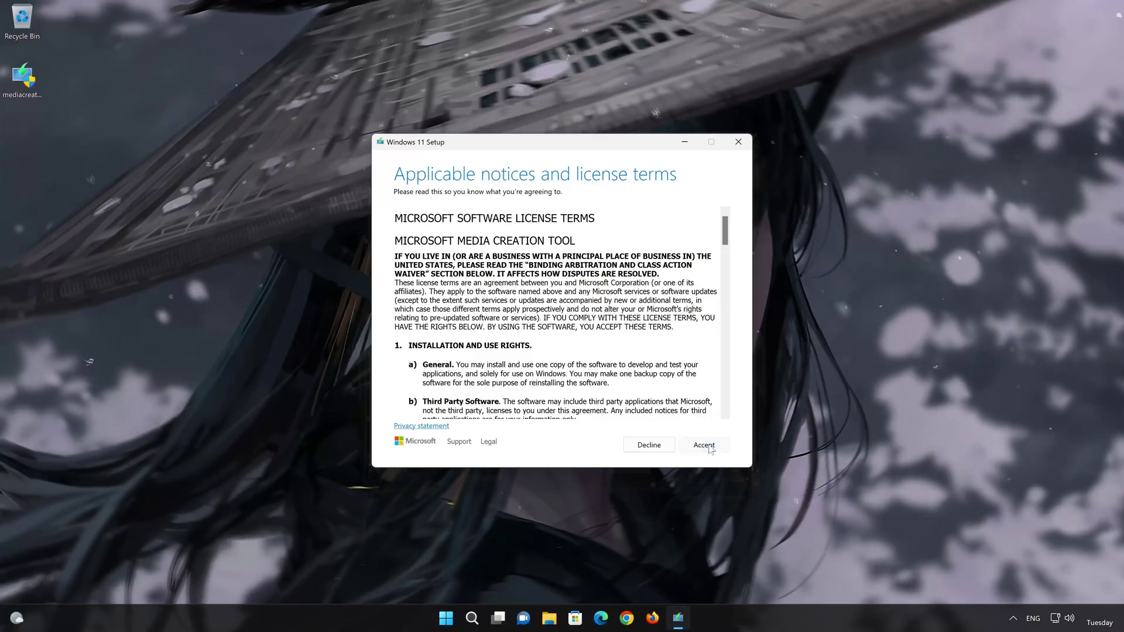
left_click(712, 446)
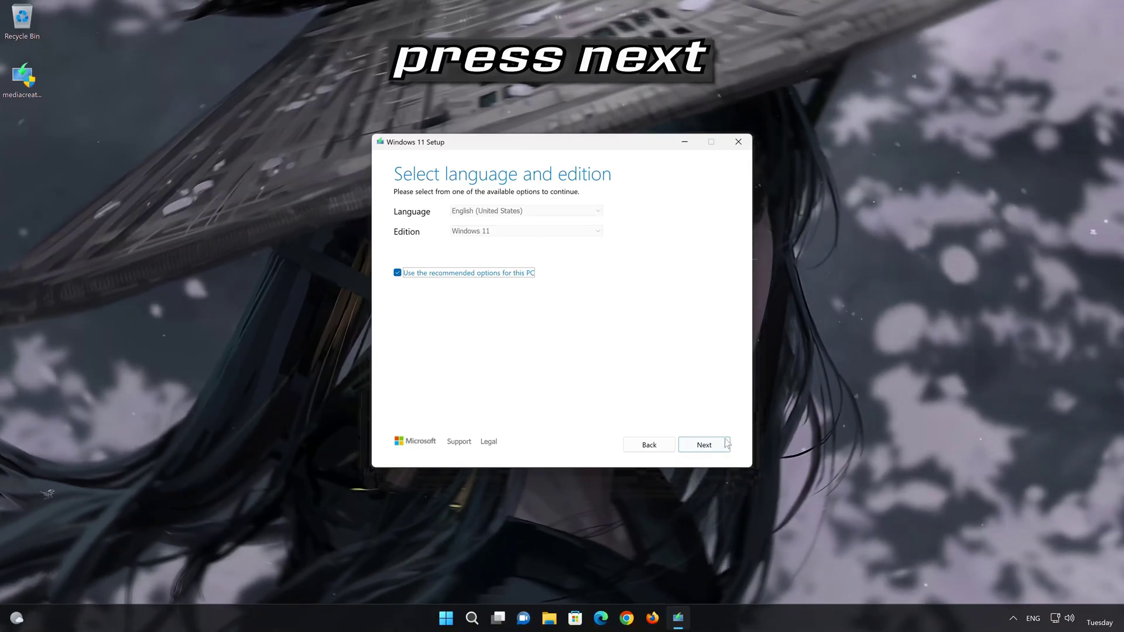
Accept the recommended language and edition for this PC and choose ISO file as the installation media
left_click(719, 451)
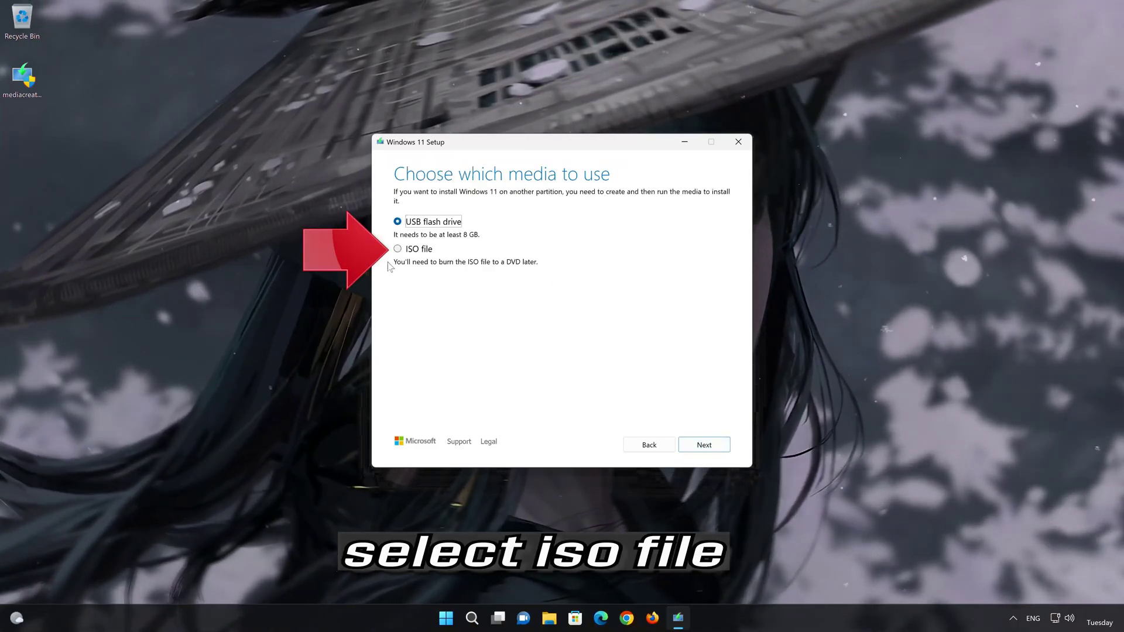
left_click(409, 249)
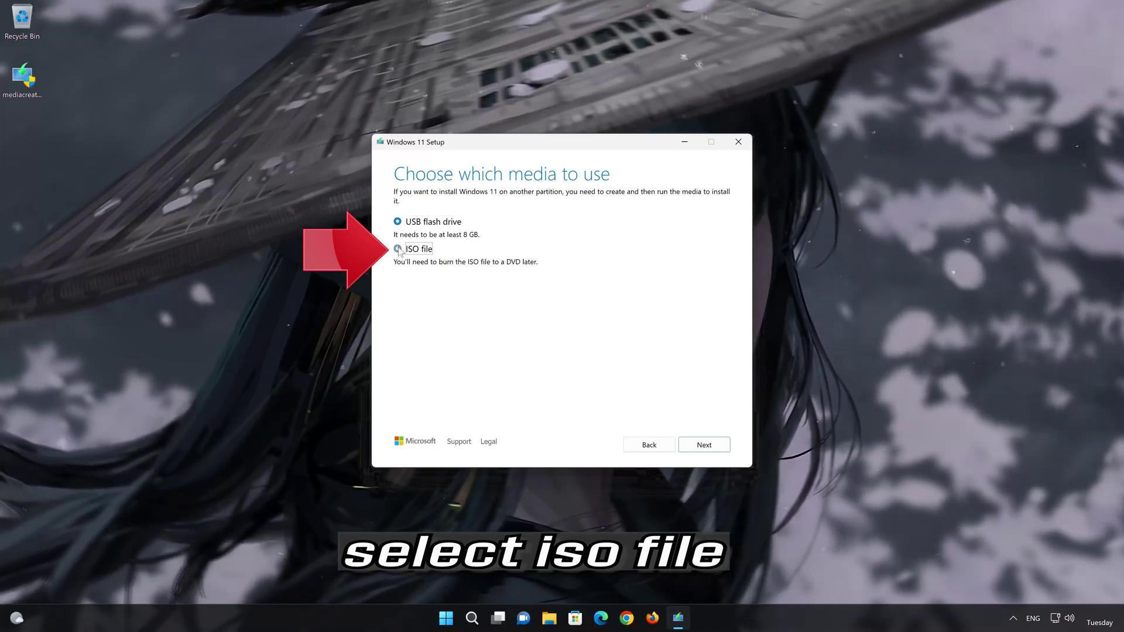
left_click(704, 445)
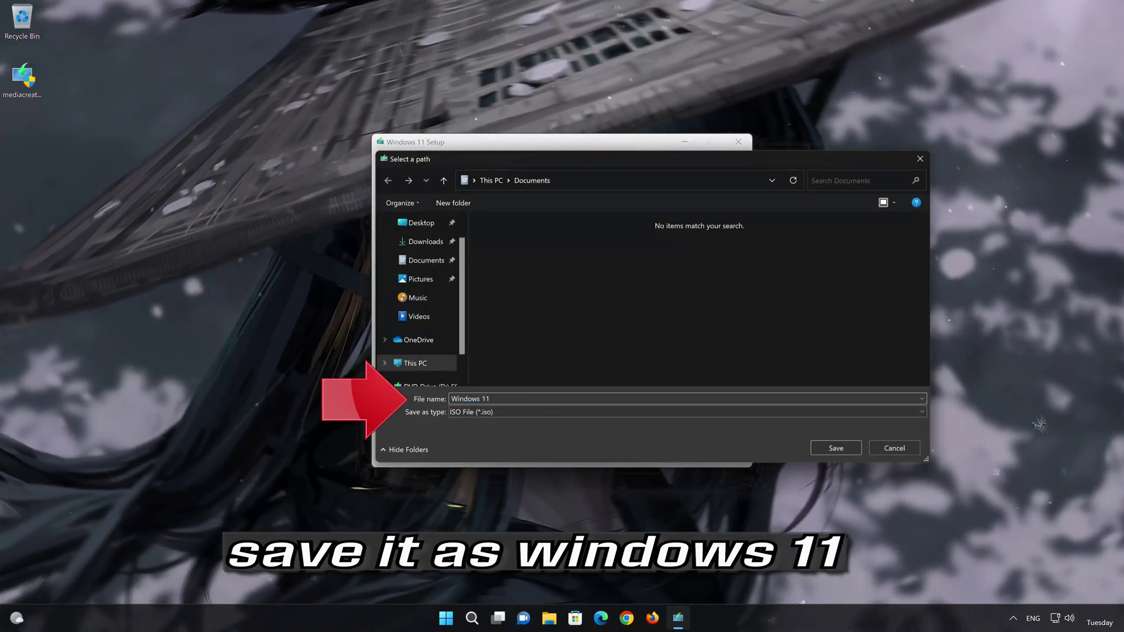
Save the ISO file to the Desktop as Windows 11 and finish the media creation wizard once the file is created
left_click(422, 223)
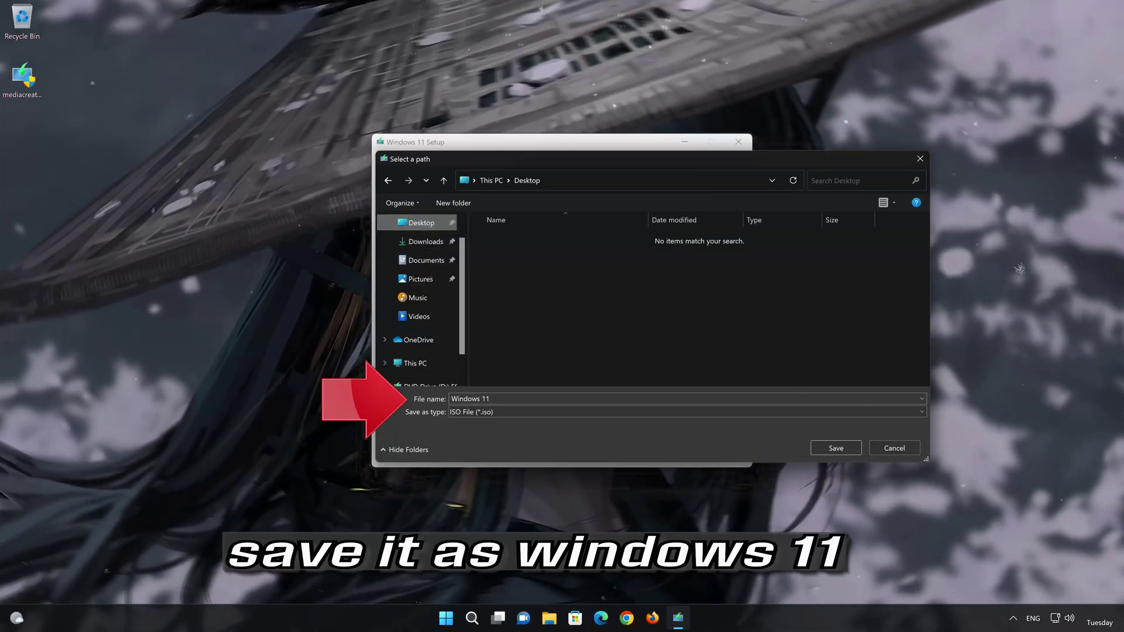
left_click(846, 448)
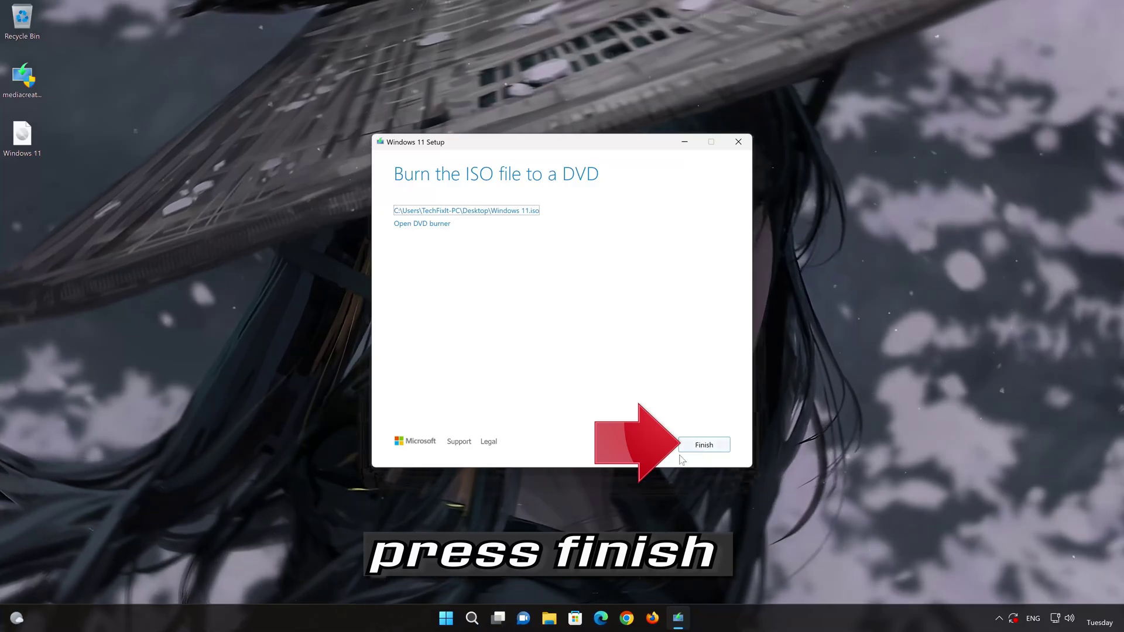
left_click(697, 444)
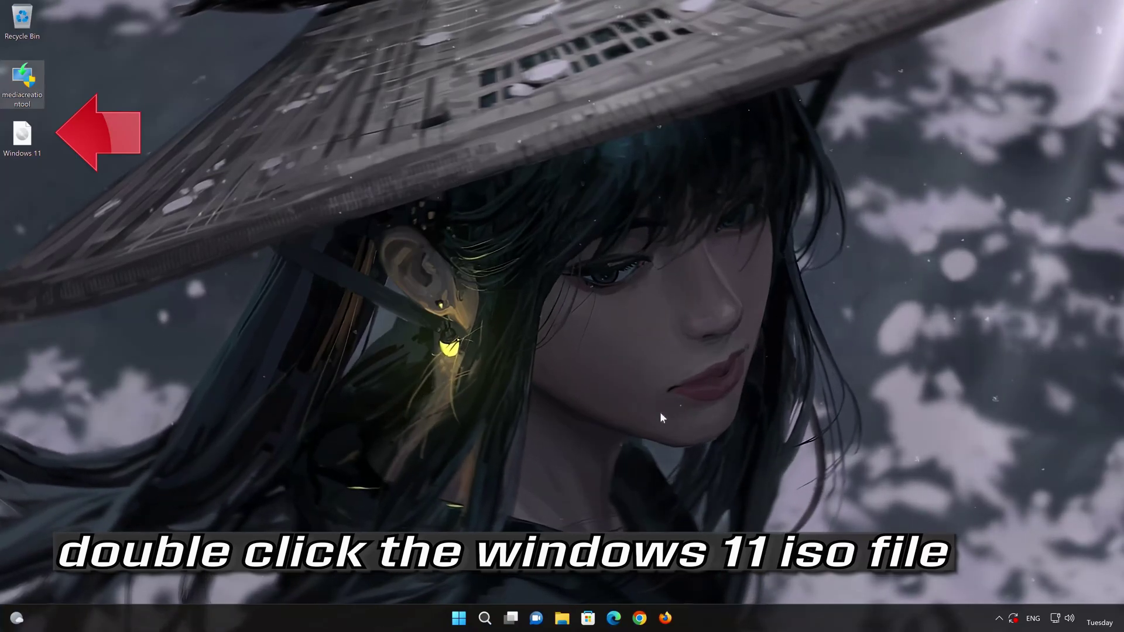
Mount the Windows 11 ISO from the desktop, run its setup application with permission to make changes, and close the drive's folder window
double_click(21, 136)
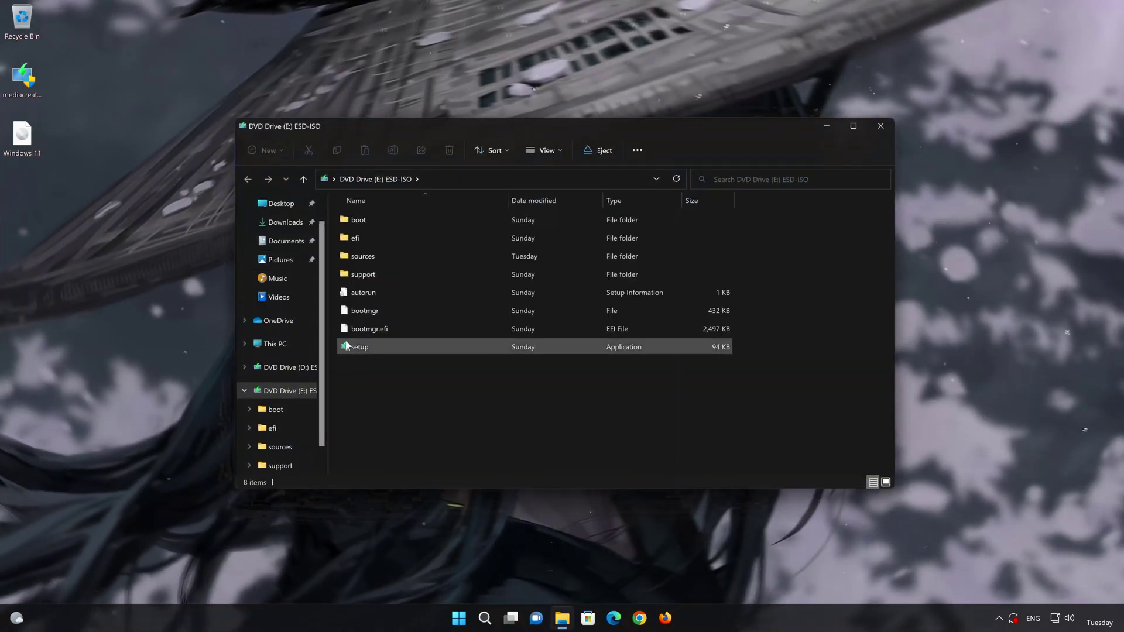
double_click(420, 345)
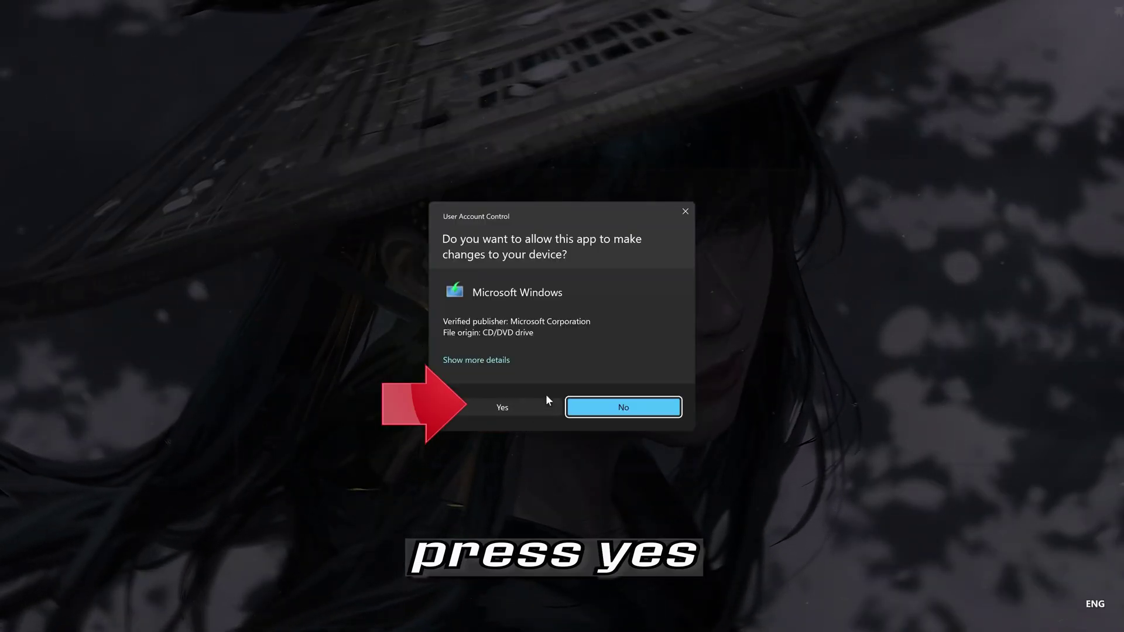
left_click(497, 405)
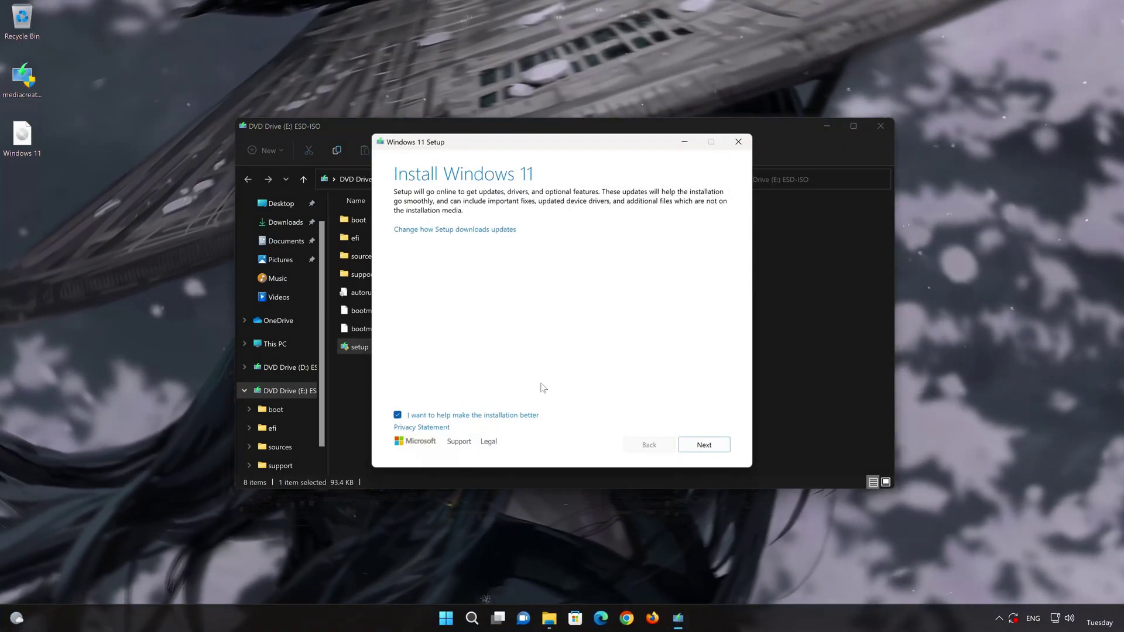
left_click(880, 126)
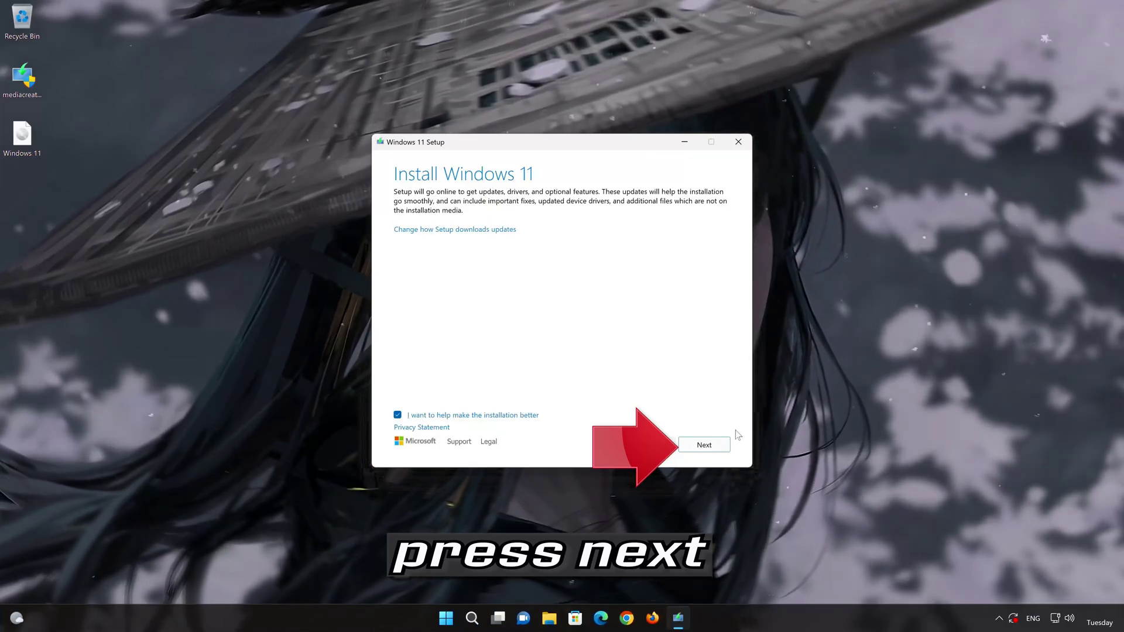
Continue through Windows 11 Setup, accept the license terms, and start installing Windows 11 Pro while keeping personal files and apps
left_click(705, 445)
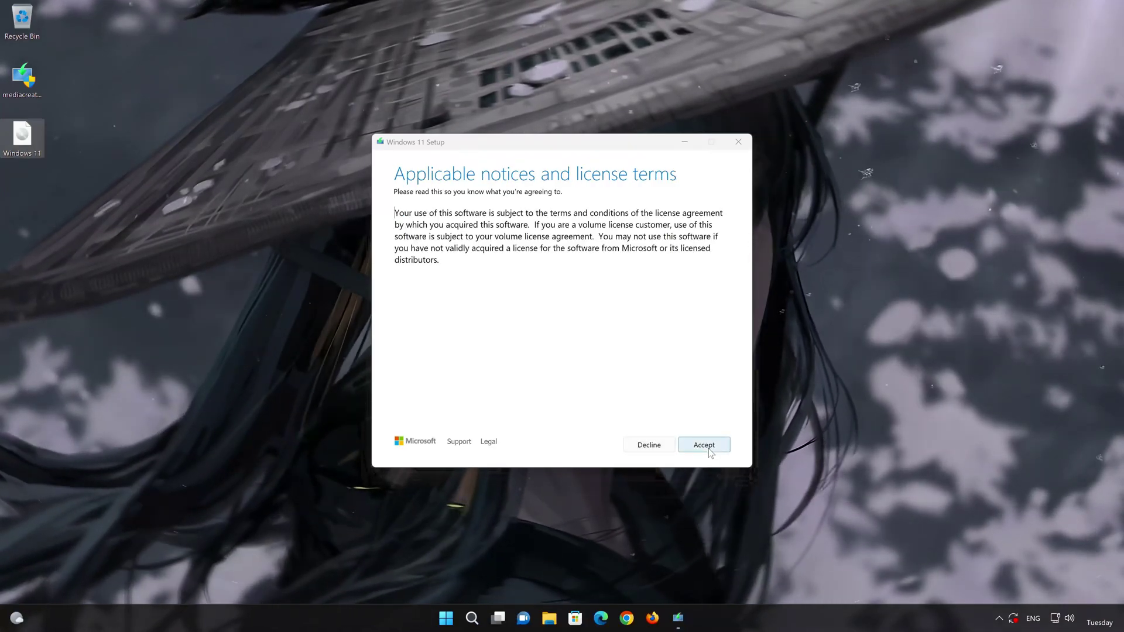
left_click(707, 447)
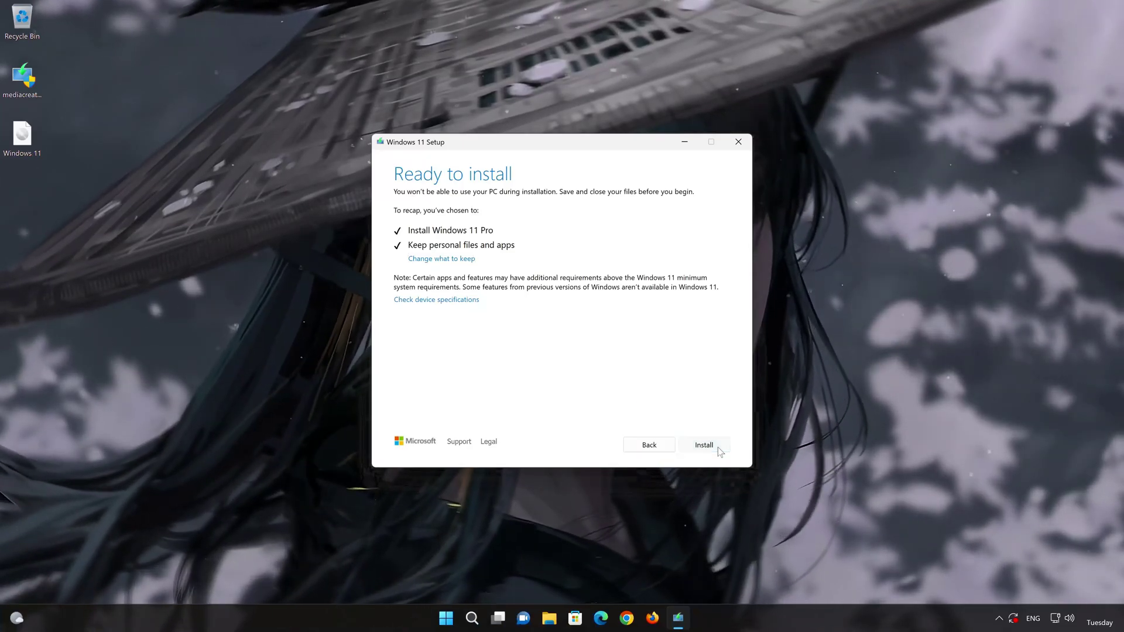
left_click(718, 448)
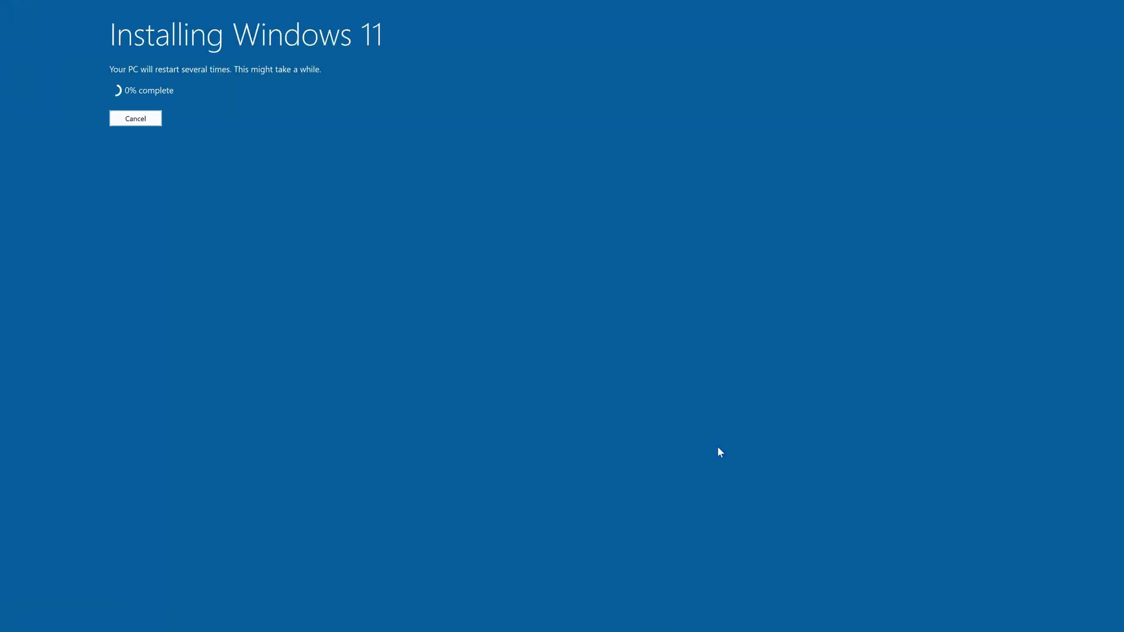